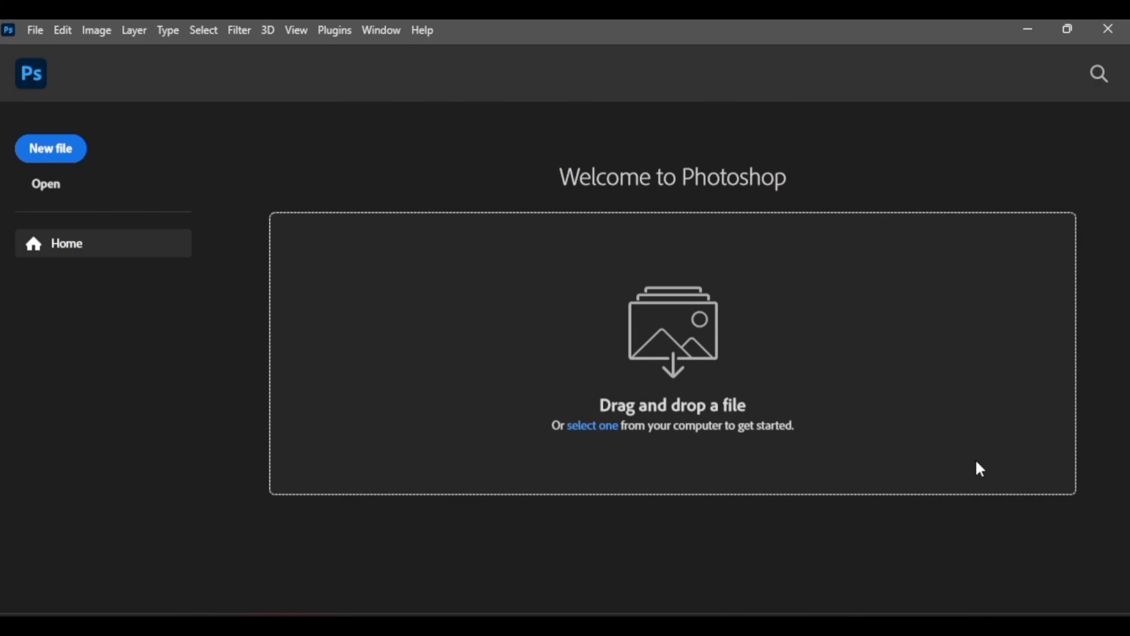
scroll(495, 429, up, 2)
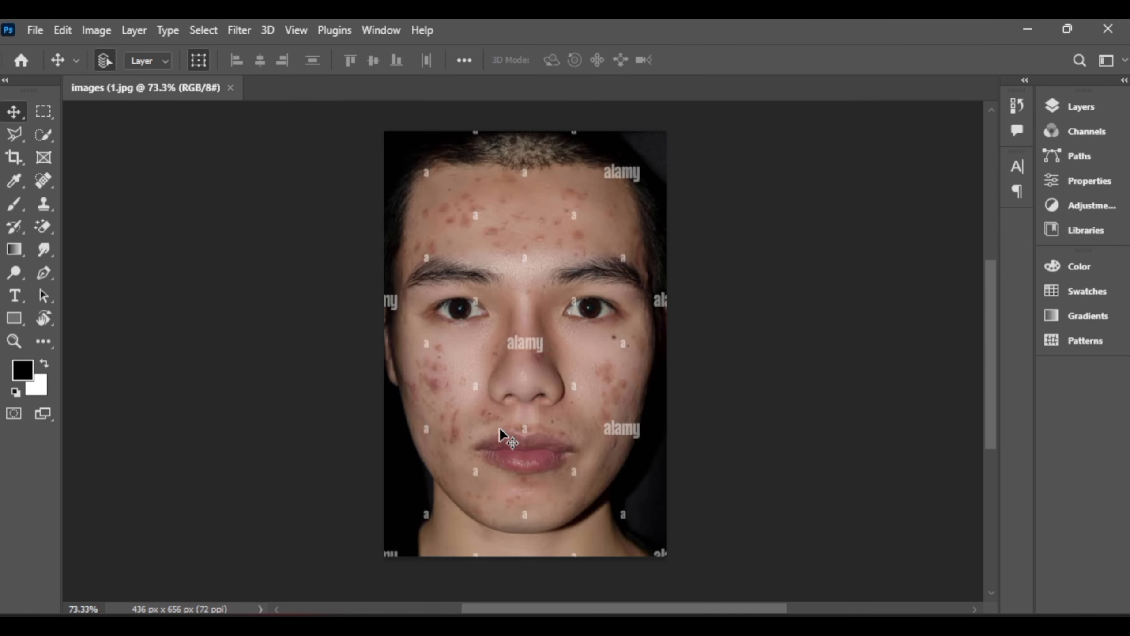
scroll(610, 192, down, 1)
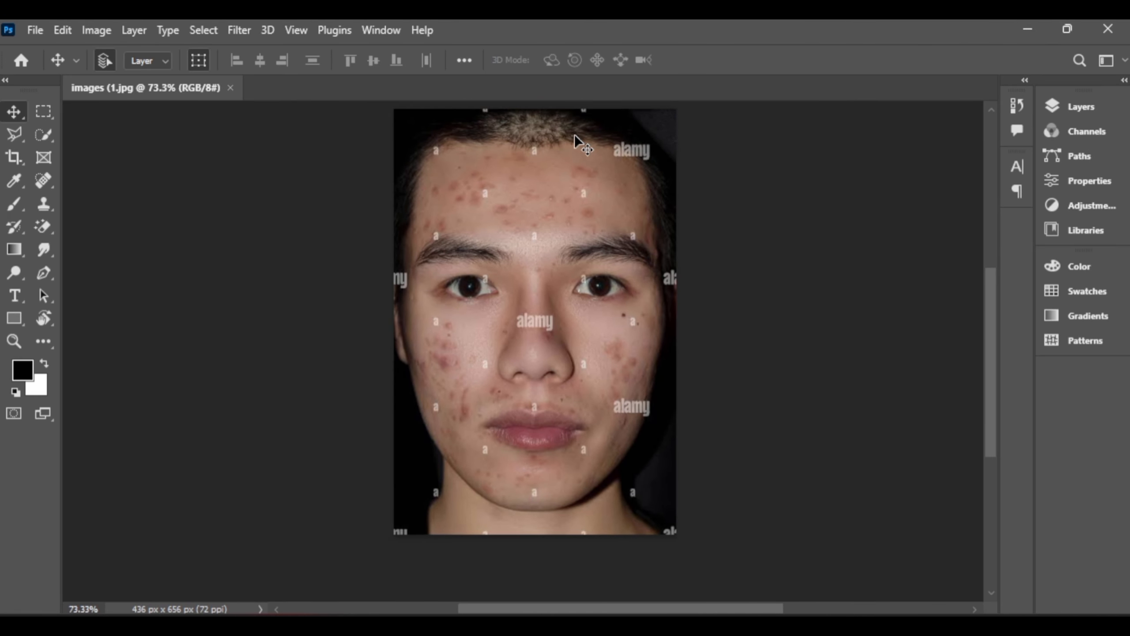
scroll(579, 142, up, 2)
scroll(578, 143, down, 1)
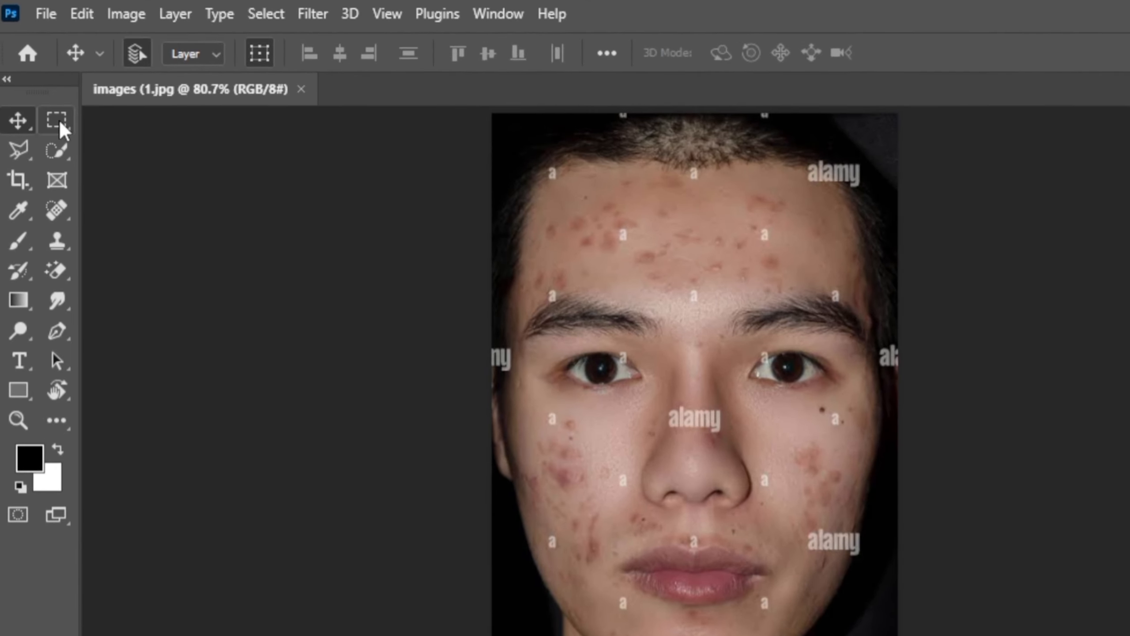
- Select the first small watermark letter near the hairline with the Rectangular Marquee, and hold Shift on the on-screen keyboard for additive selections
click(44, 113)
click(115, 121)
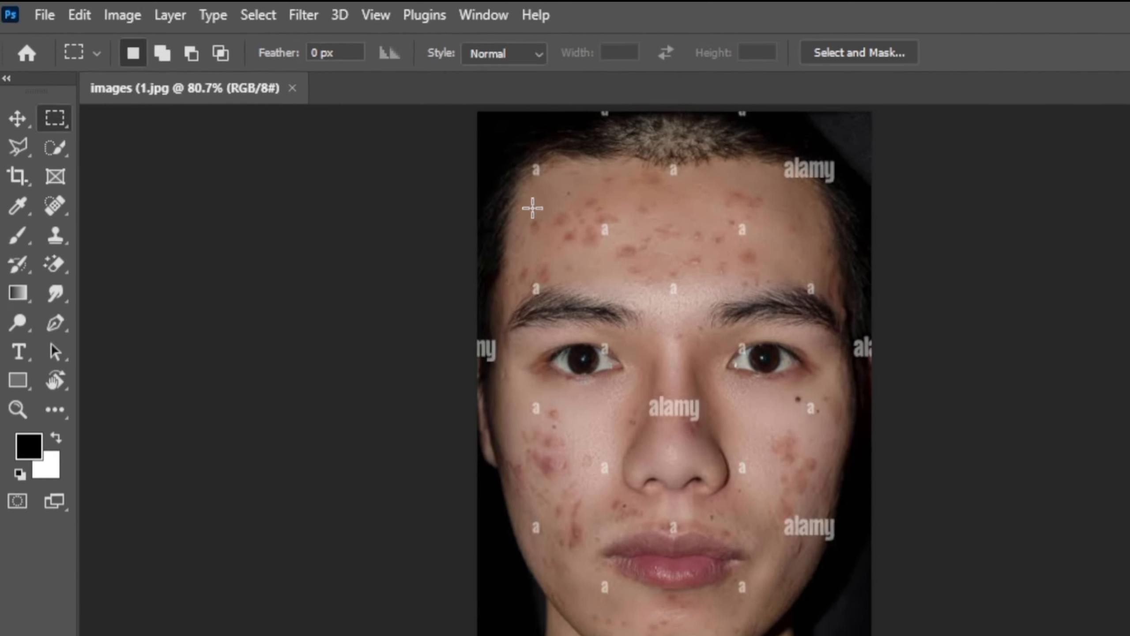
drag(417, 137, 429, 152)
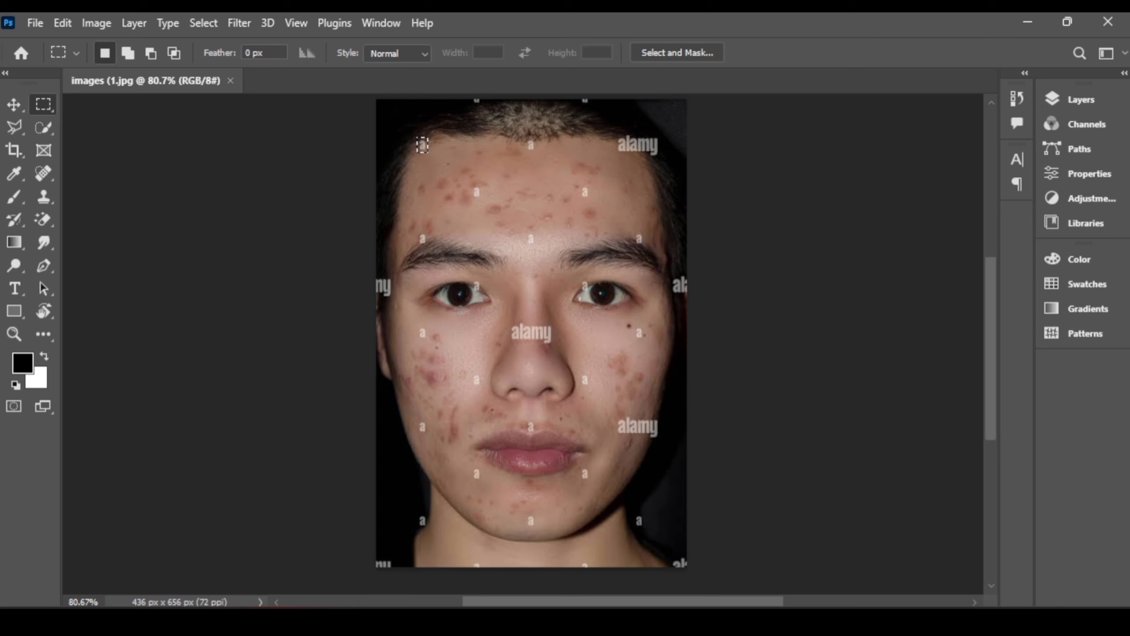
click(623, 621)
click(726, 206)
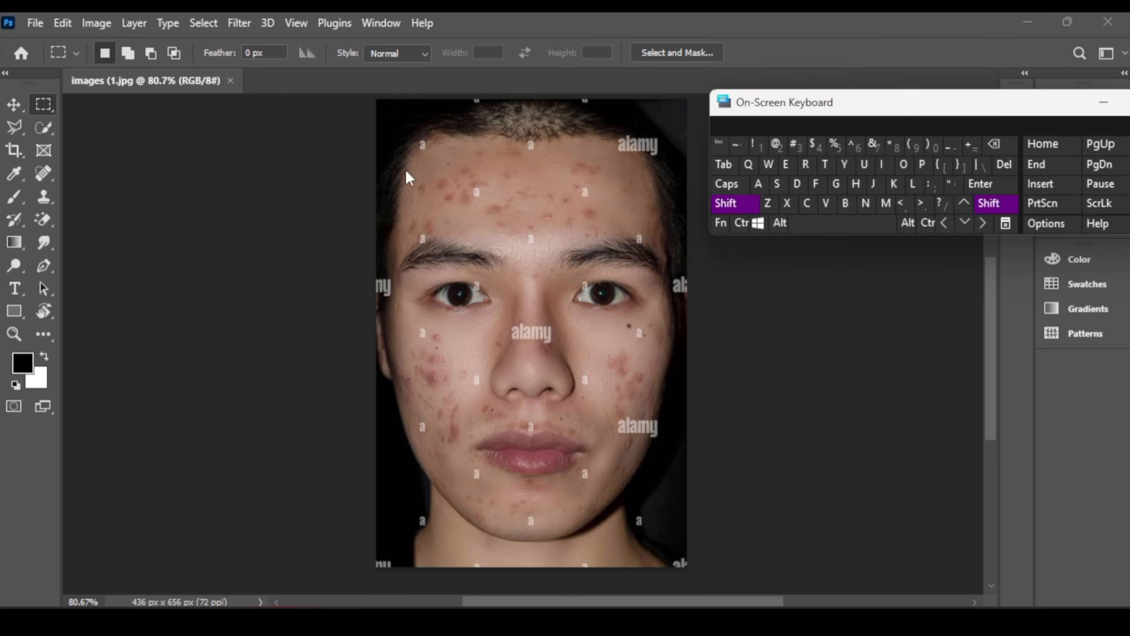
click(420, 147)
- Add the watermarks along the photo's top edge, across the forehead and over the outer eyebrows to the selection, including the upper alamy logo
drag(470, 99, 485, 108)
drag(524, 138, 536, 151)
drag(580, 99, 590, 104)
drag(609, 126, 663, 161)
drag(633, 231, 646, 248)
drag(581, 184, 590, 201)
drag(471, 185, 485, 200)
drag(415, 232, 432, 245)
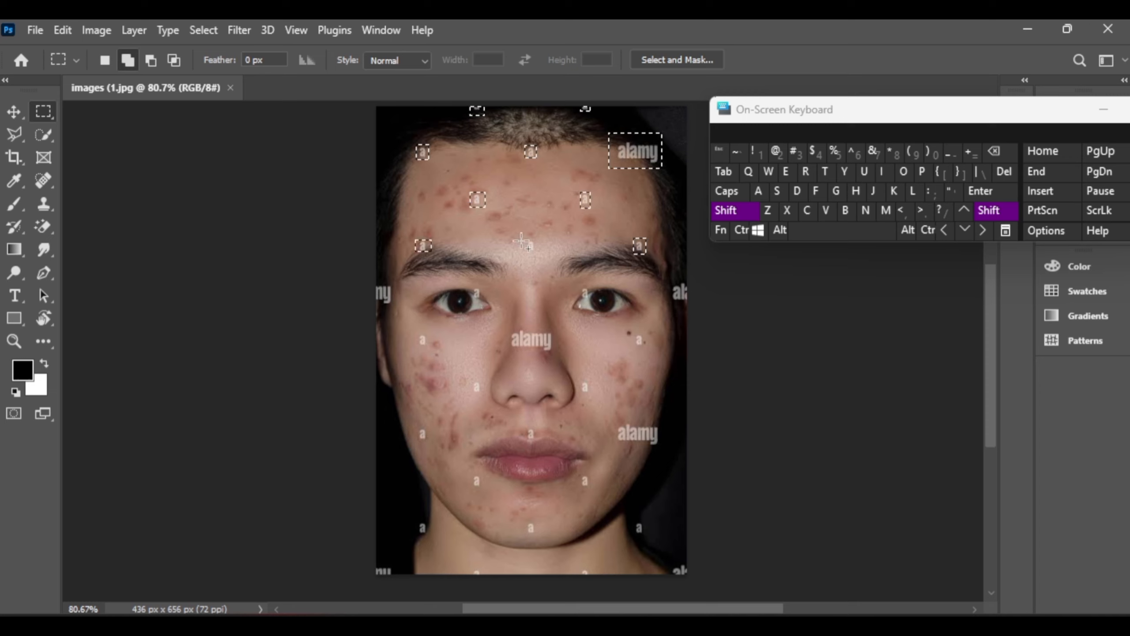
- Add the watermarks between the eyebrows, beside both eyes, on the upper cheeks, nose and both photo edges to the selection
drag(521, 239, 593, 302)
drag(472, 284, 484, 301)
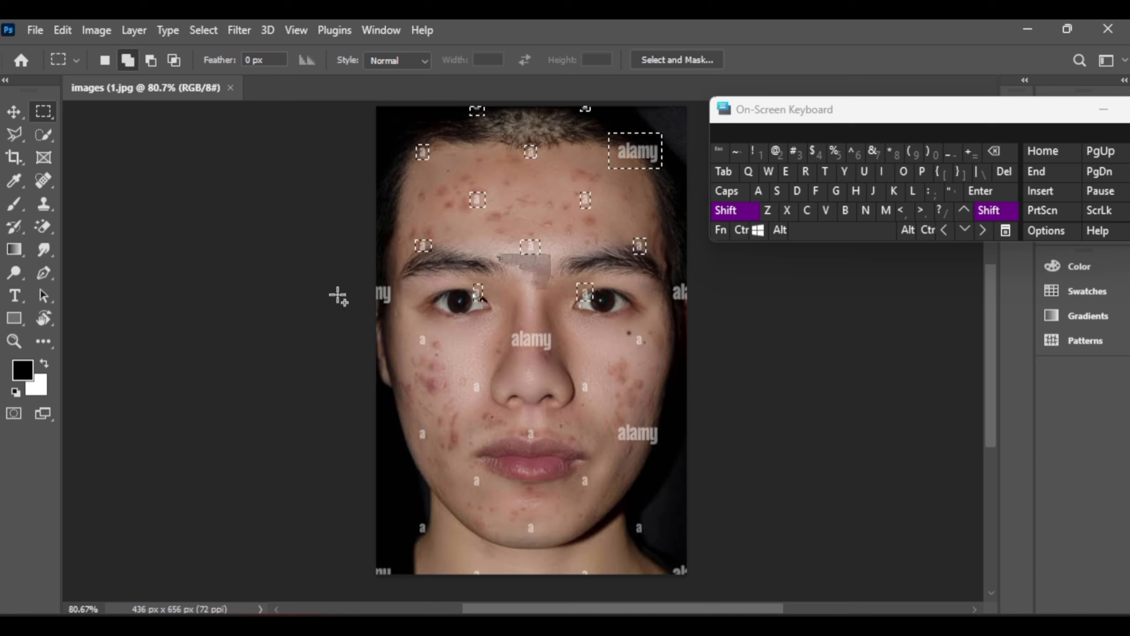
drag(377, 282, 435, 353)
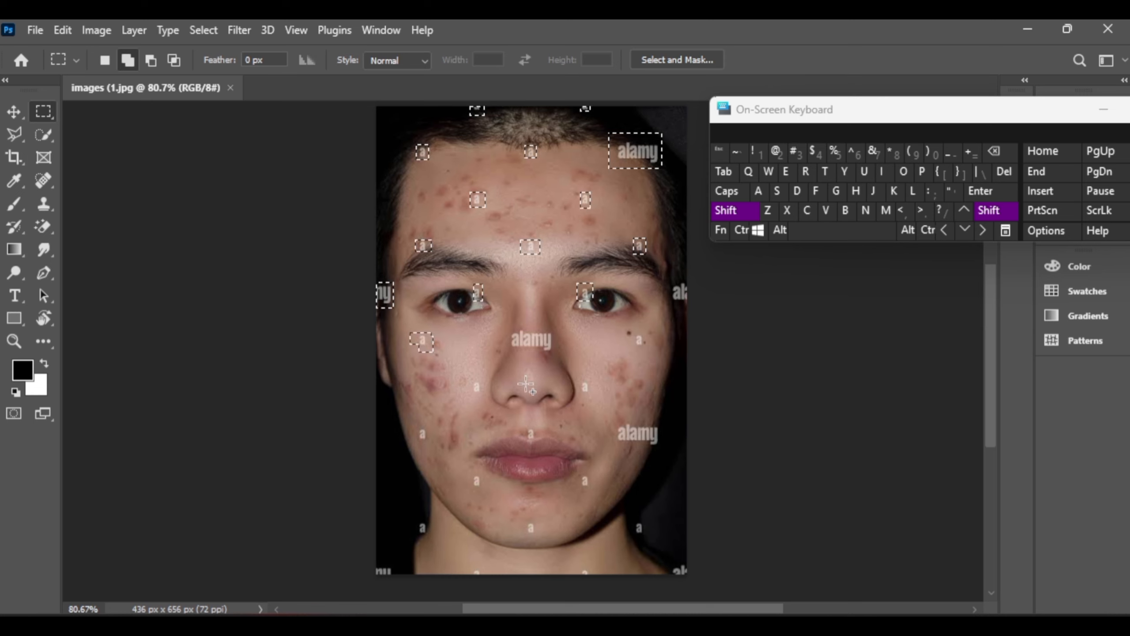
drag(504, 331, 556, 355)
drag(632, 330, 646, 353)
drag(669, 280, 688, 309)
- Add the watermarks beside the nose, above the lips, on the lower cheeks and around the chin to the selection
drag(468, 375, 485, 397)
drag(580, 380, 662, 450)
drag(525, 425, 540, 441)
drag(413, 426, 431, 442)
drag(472, 474, 485, 490)
drag(579, 473, 646, 540)
- Add the remaining watermarks on the chin, neck, bottom edge and corners to the selection, release Shift and hide the on-screen keyboard
drag(663, 560, 690, 578)
drag(583, 564, 595, 576)
drag(524, 521, 541, 535)
drag(413, 518, 431, 536)
drag(377, 555, 395, 576)
drag(469, 565, 486, 576)
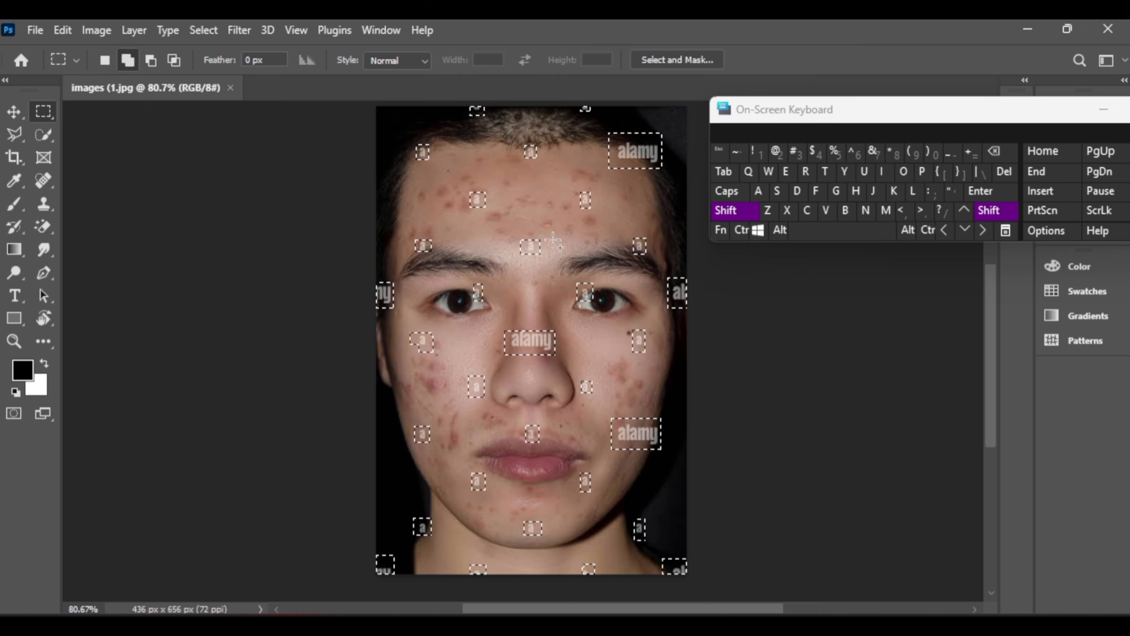
click(993, 213)
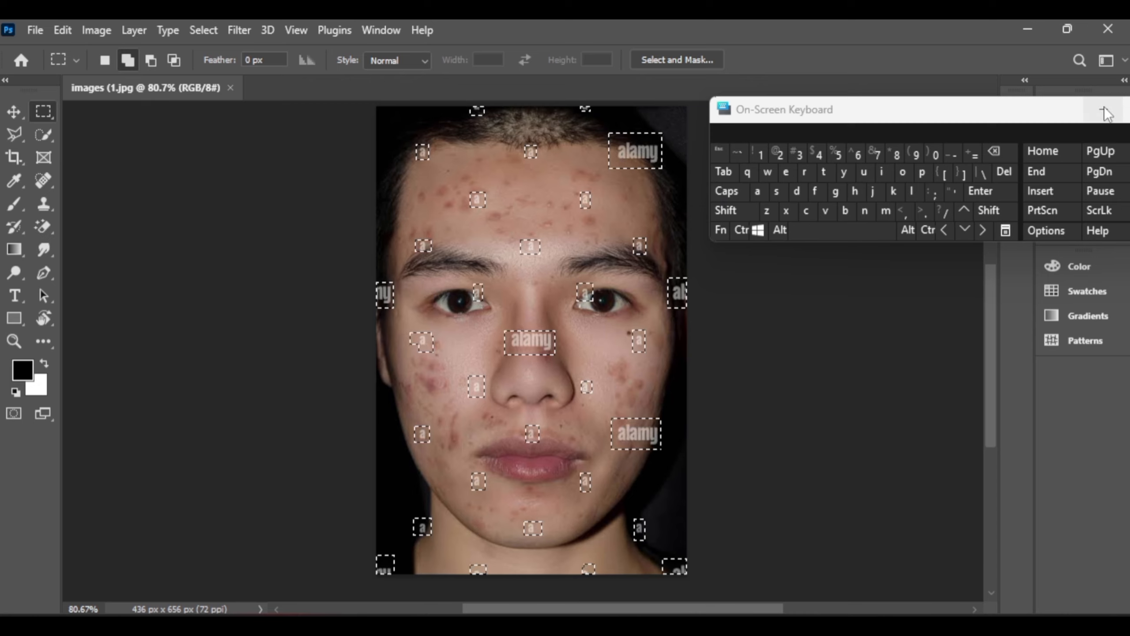
click(1106, 111)
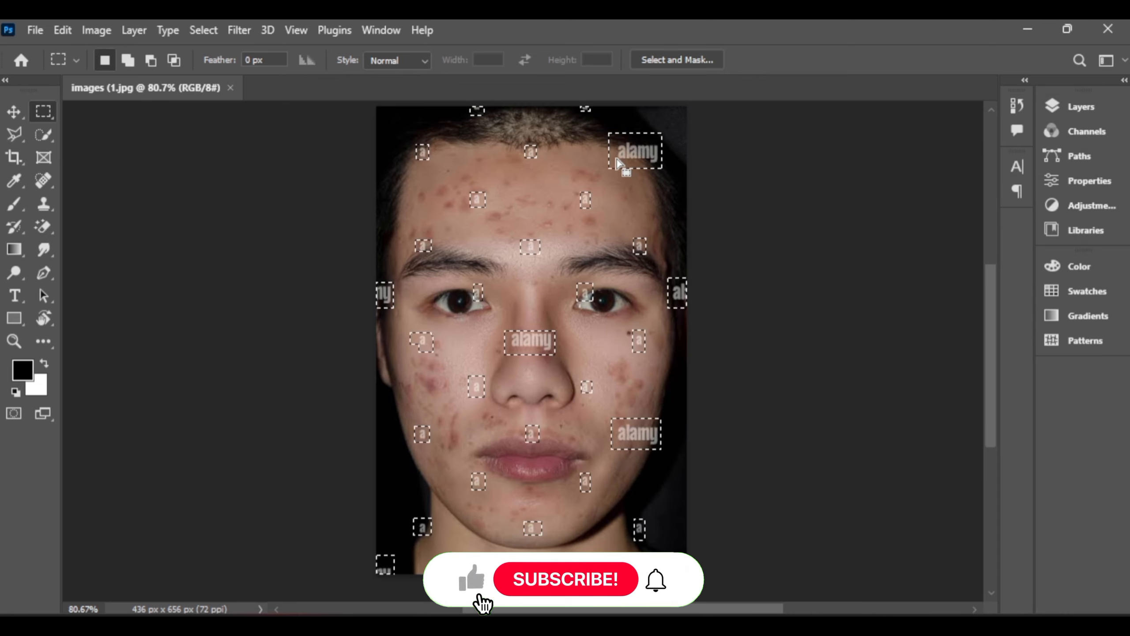
- Fill the selected areas to remove all the watermarks, deselect, and hide the on-screen keyboard
right_click(618, 164)
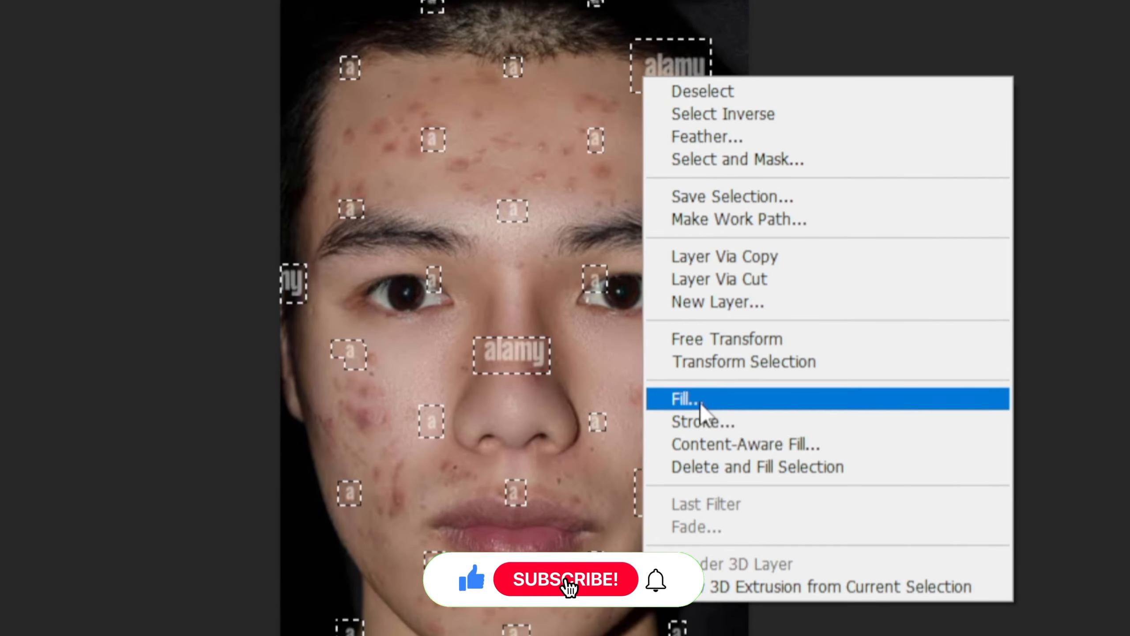
click(700, 400)
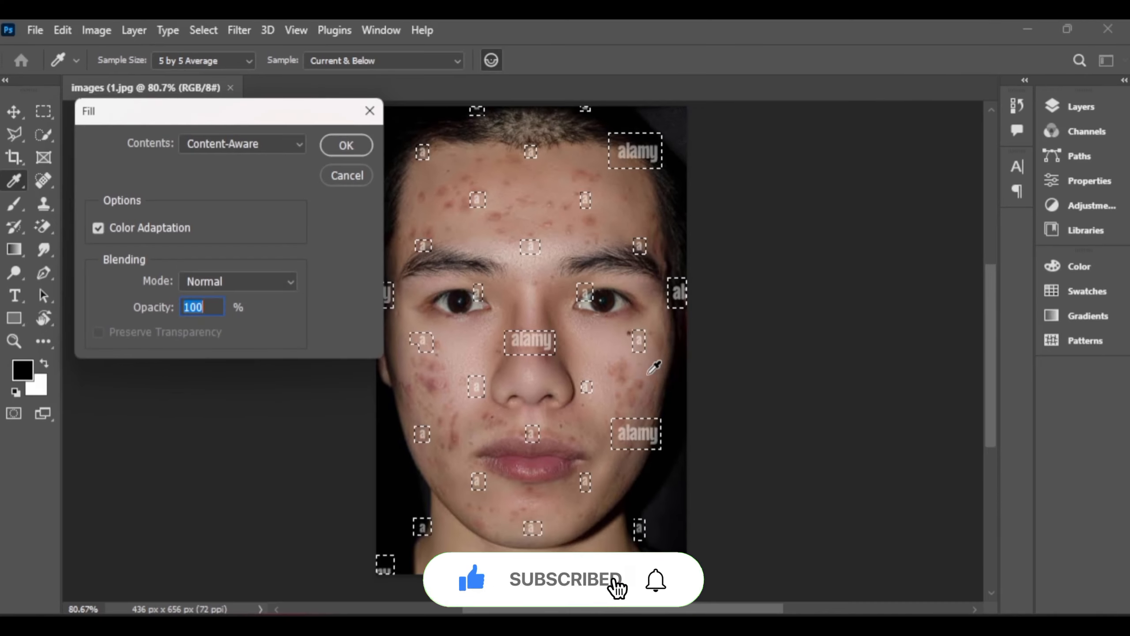
click(346, 145)
click(741, 230)
click(794, 194)
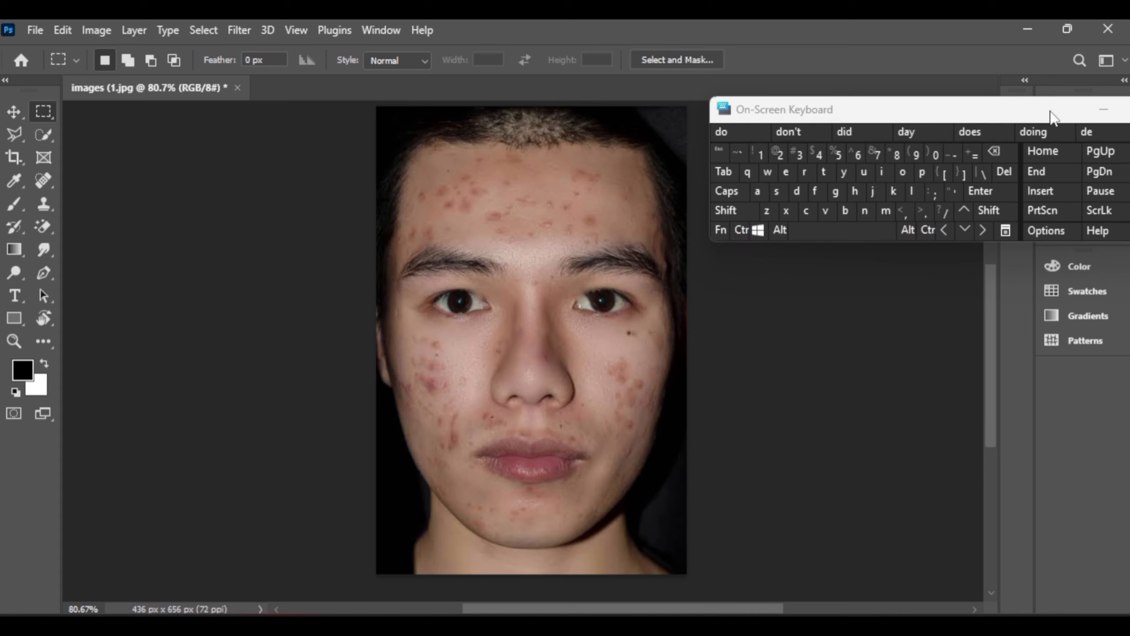
click(1107, 114)
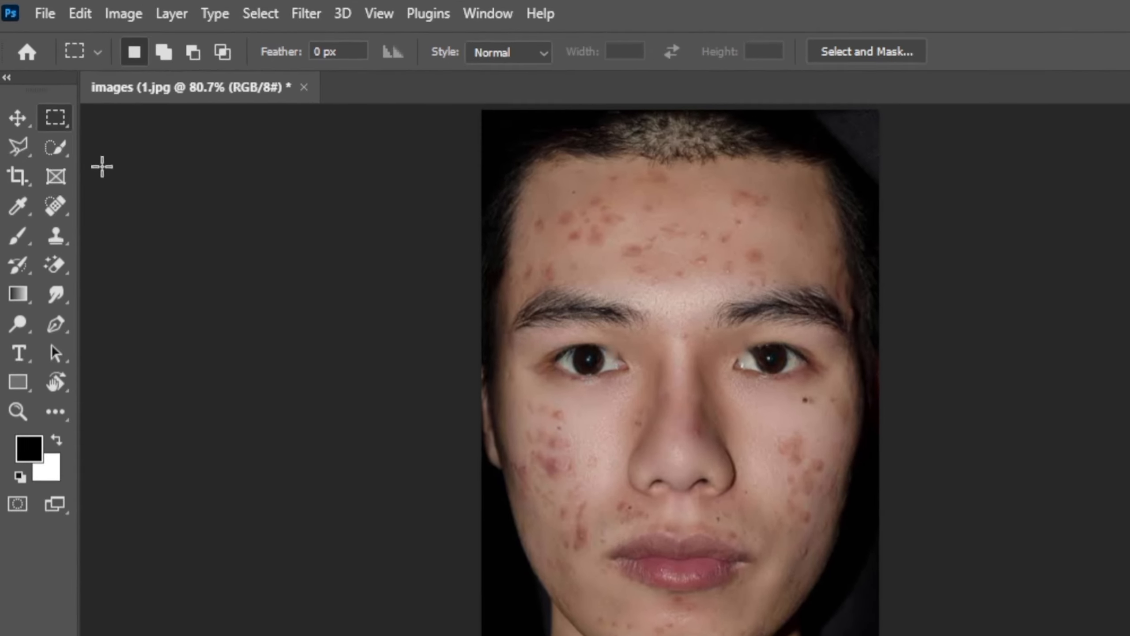
- Duplicate the photo's Blue channel
click(13, 111)
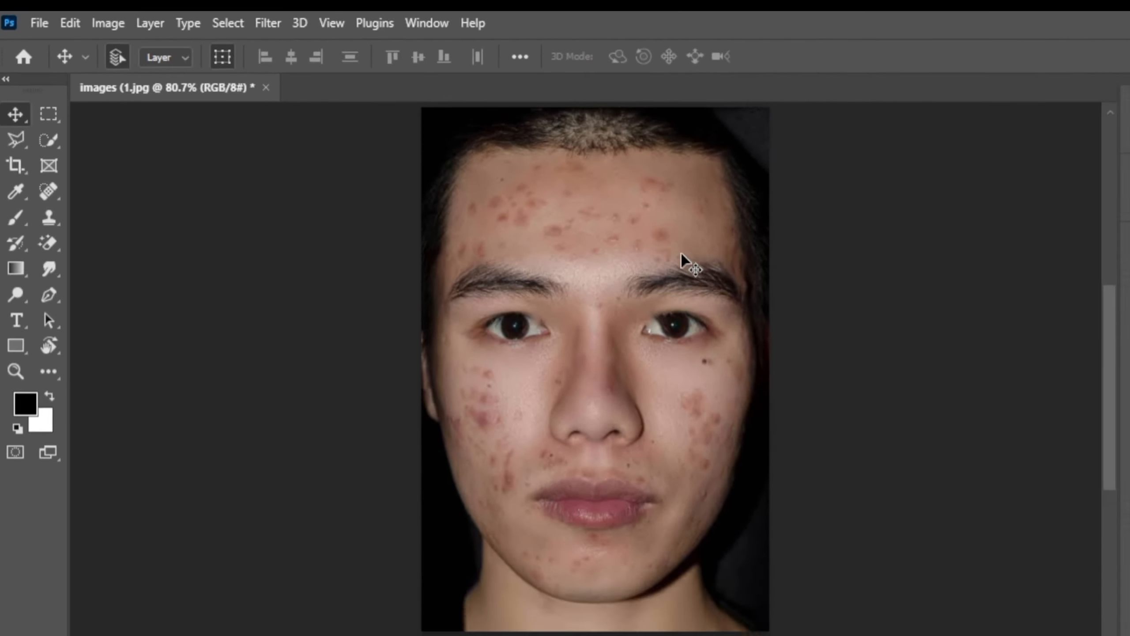
click(1086, 129)
drag(951, 351, 947, 375)
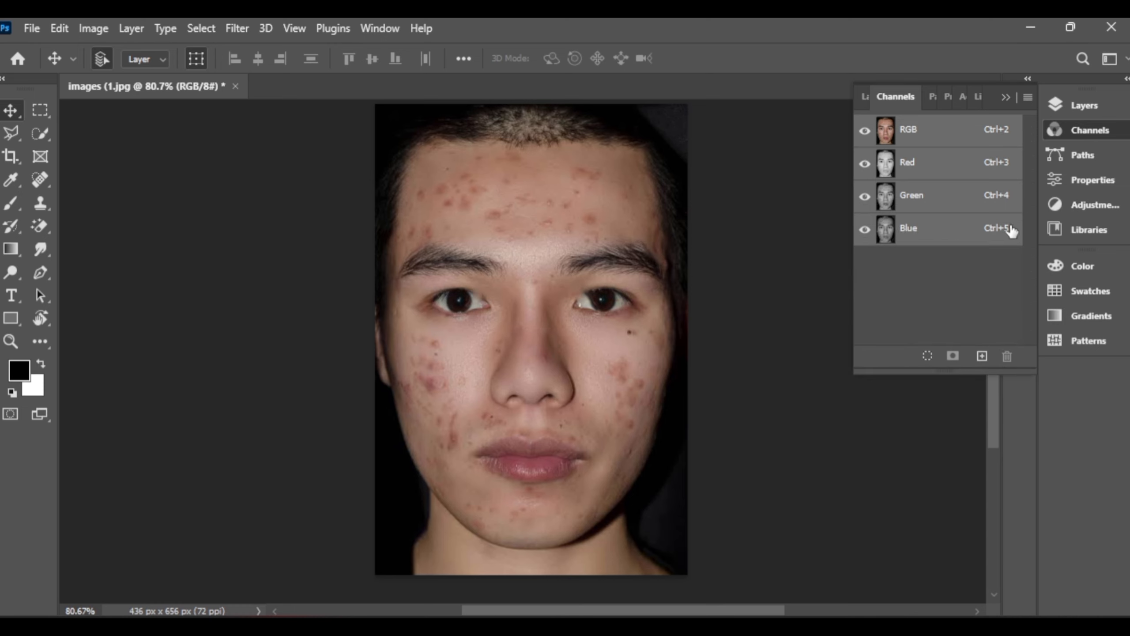
drag(964, 234, 982, 356)
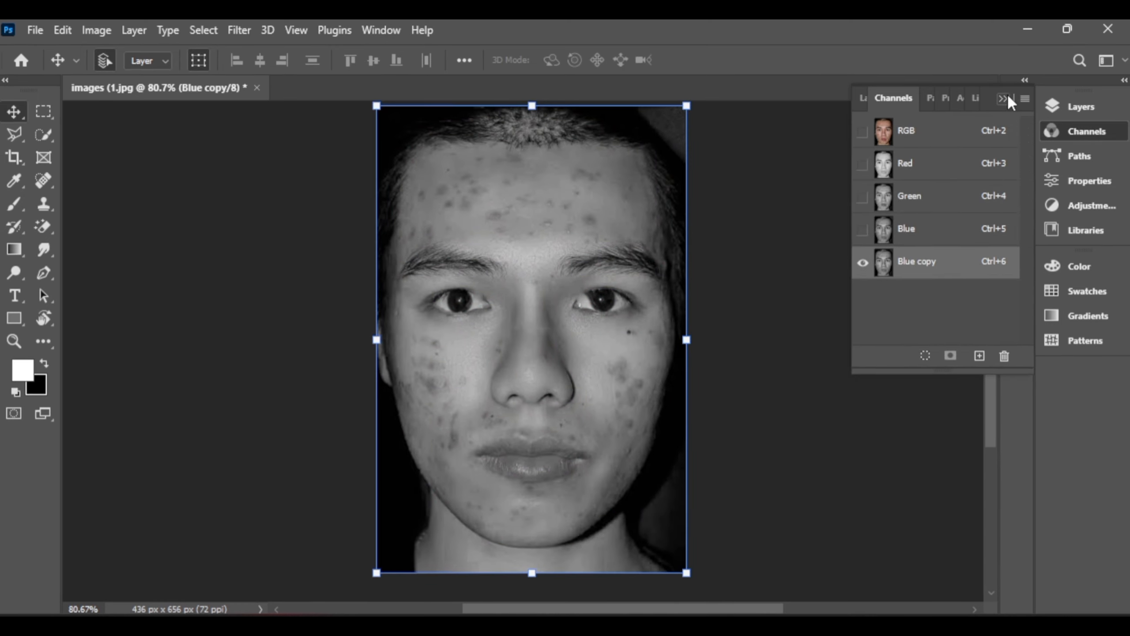
click(1009, 100)
- Apply a High Pass filter with a 10.0 pixel radius to the Blue copy channel
click(250, 31)
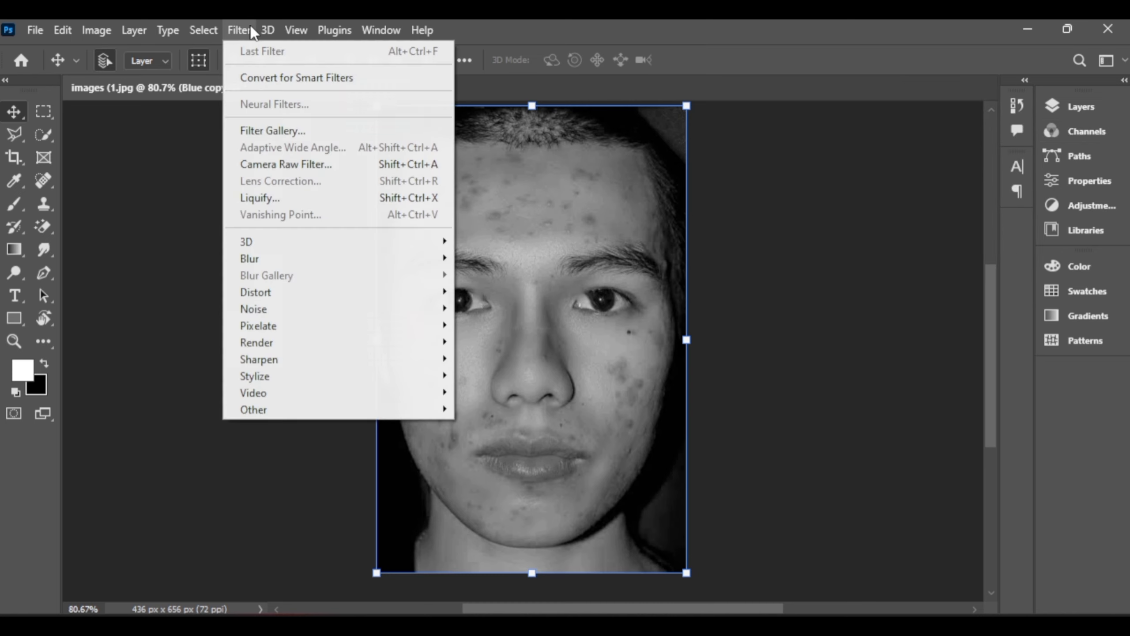
mouse_move(347, 423)
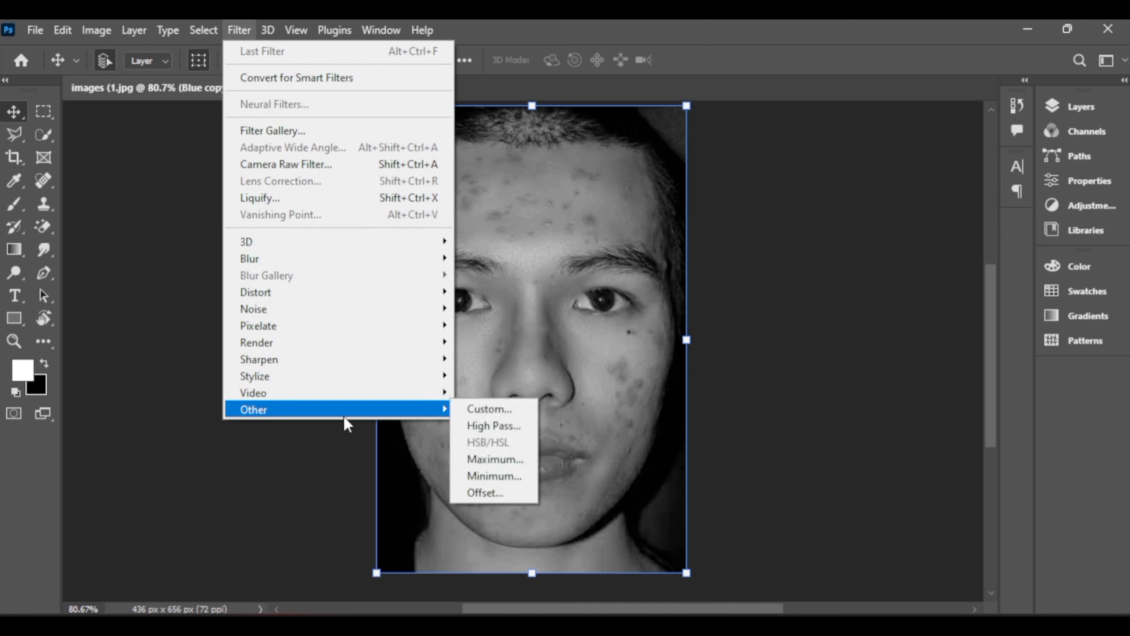
click(493, 426)
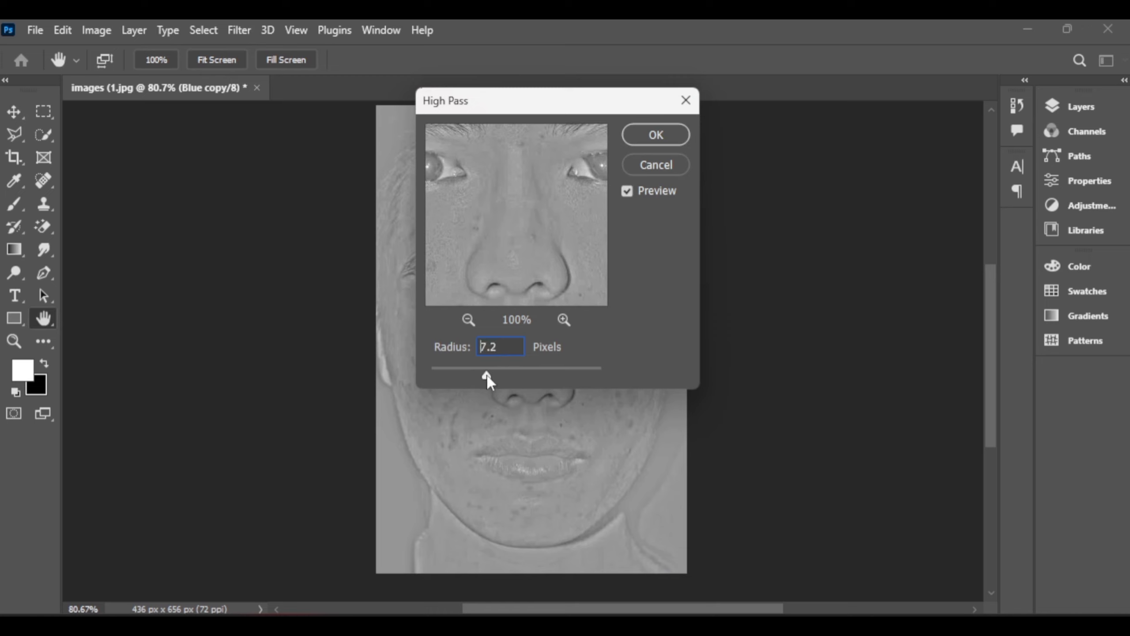
drag(492, 379, 496, 379)
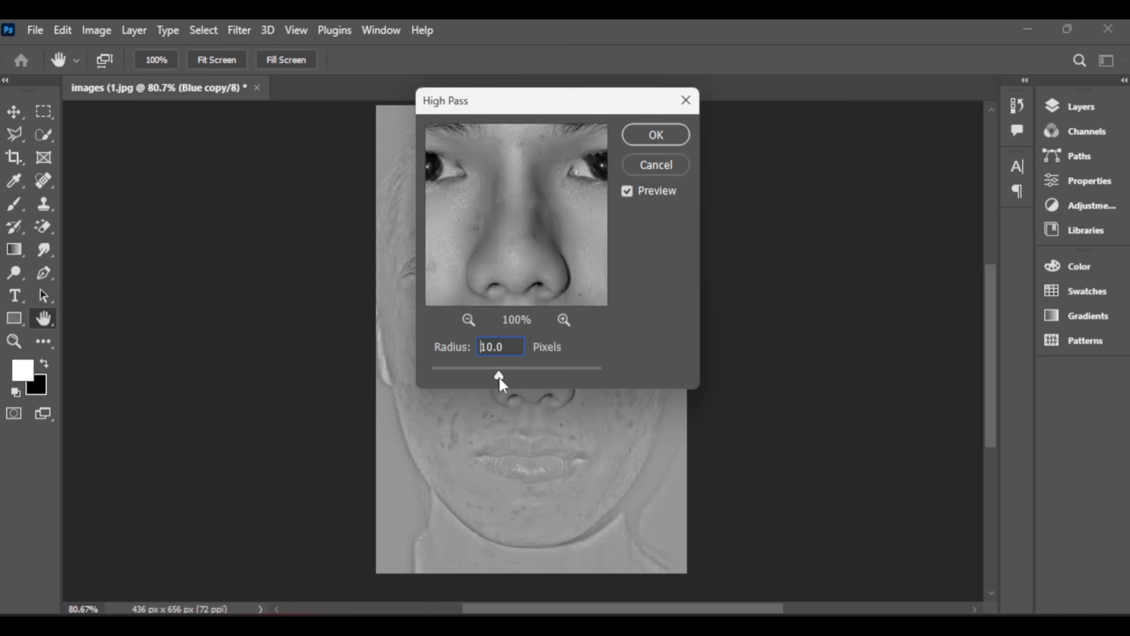
drag(500, 378, 499, 378)
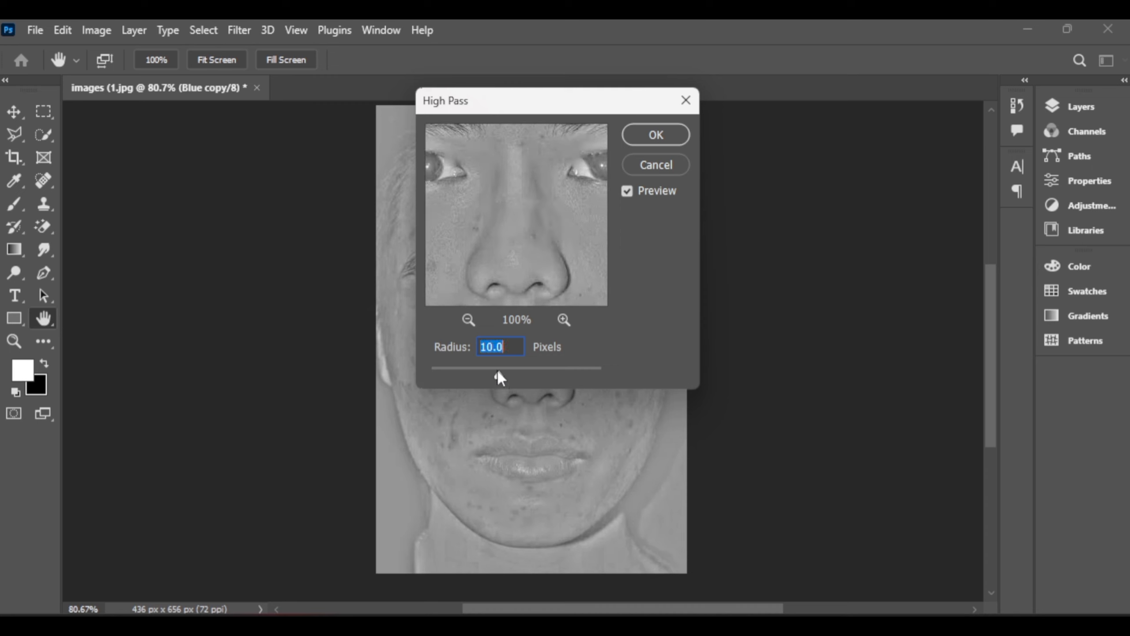
click(657, 134)
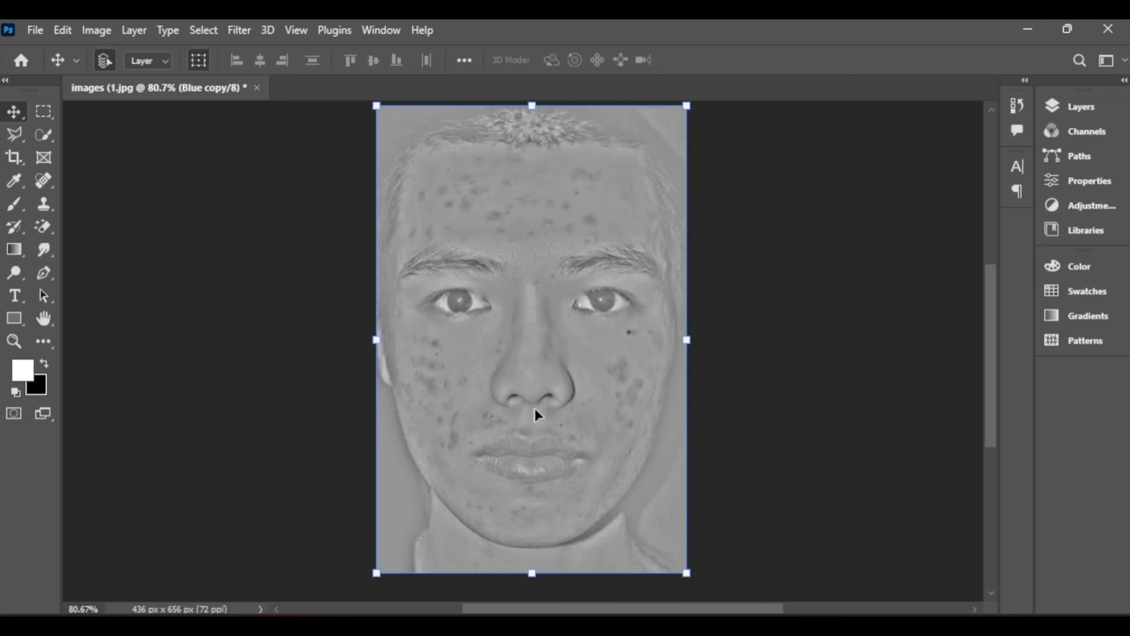
- Run Calculations on the Blue copy channel with Hard Light blending at 100% opacity, outputting to a new channel
click(97, 30)
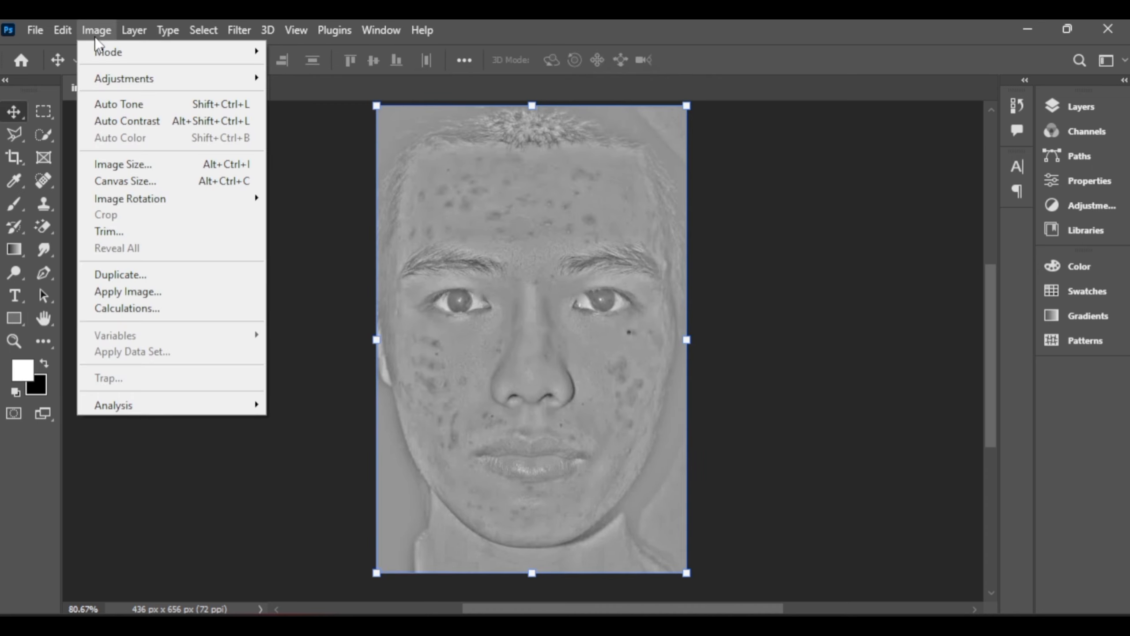
click(127, 308)
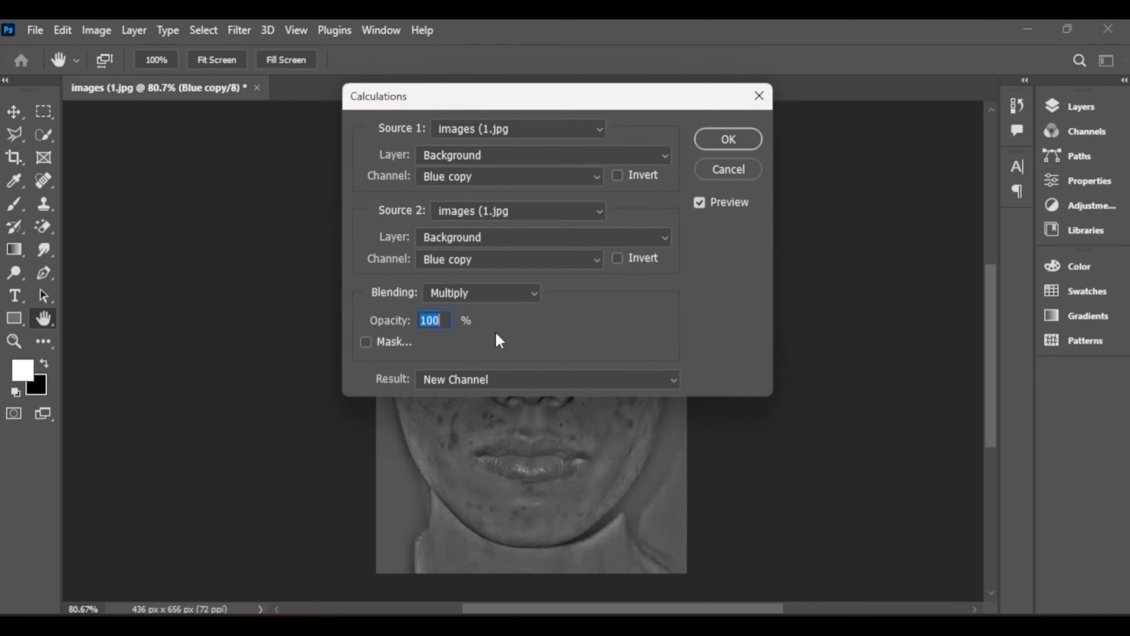
drag(603, 107, 270, 63)
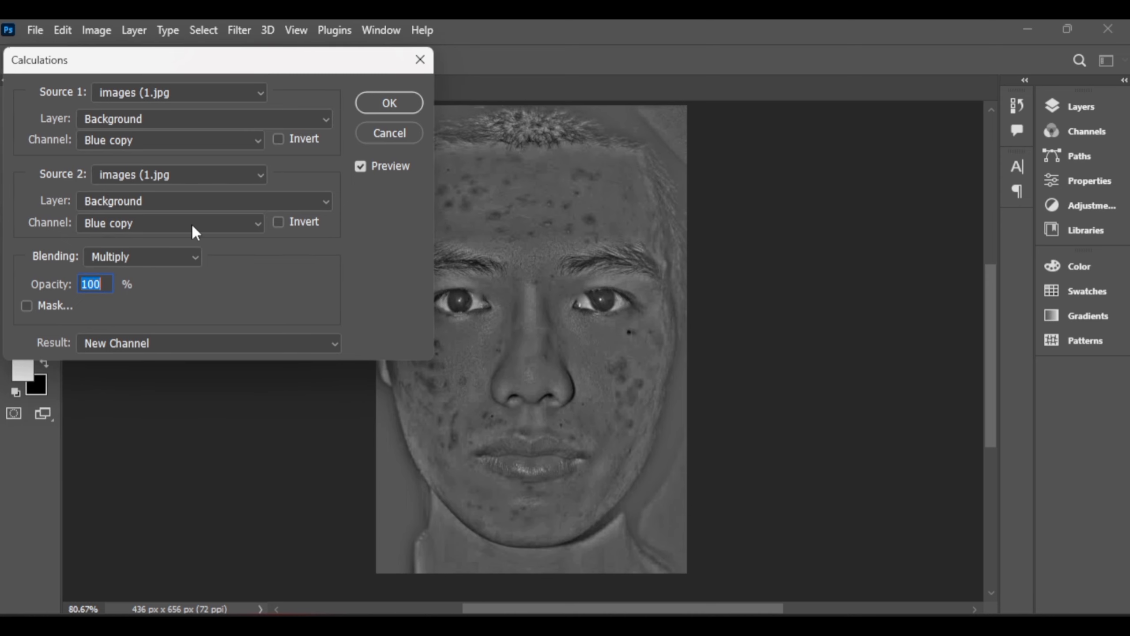
click(178, 257)
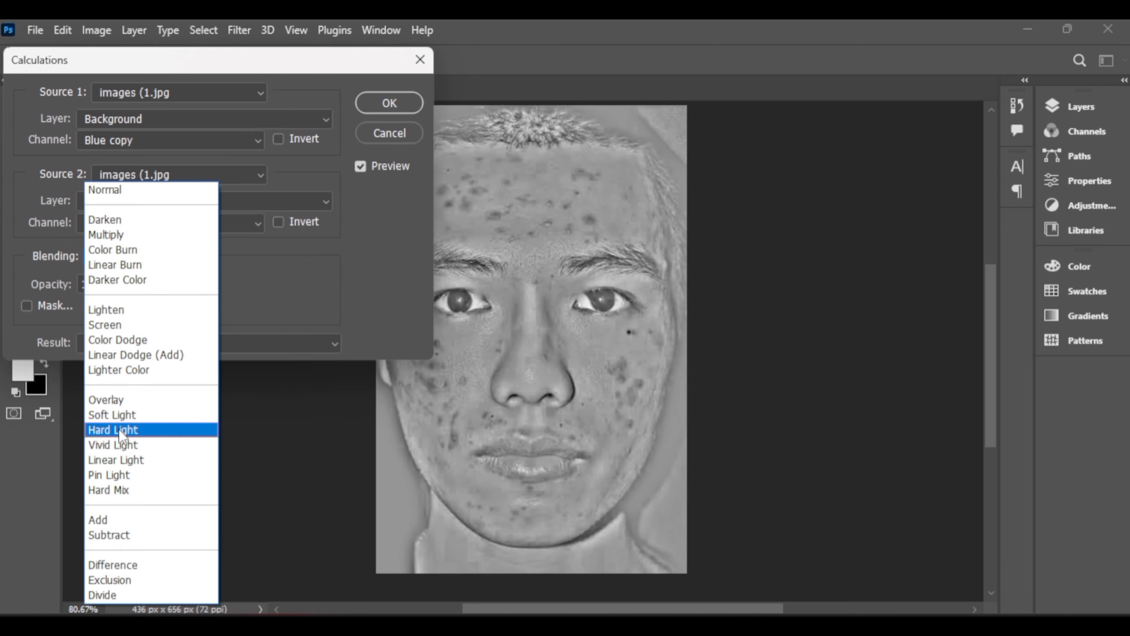
click(117, 429)
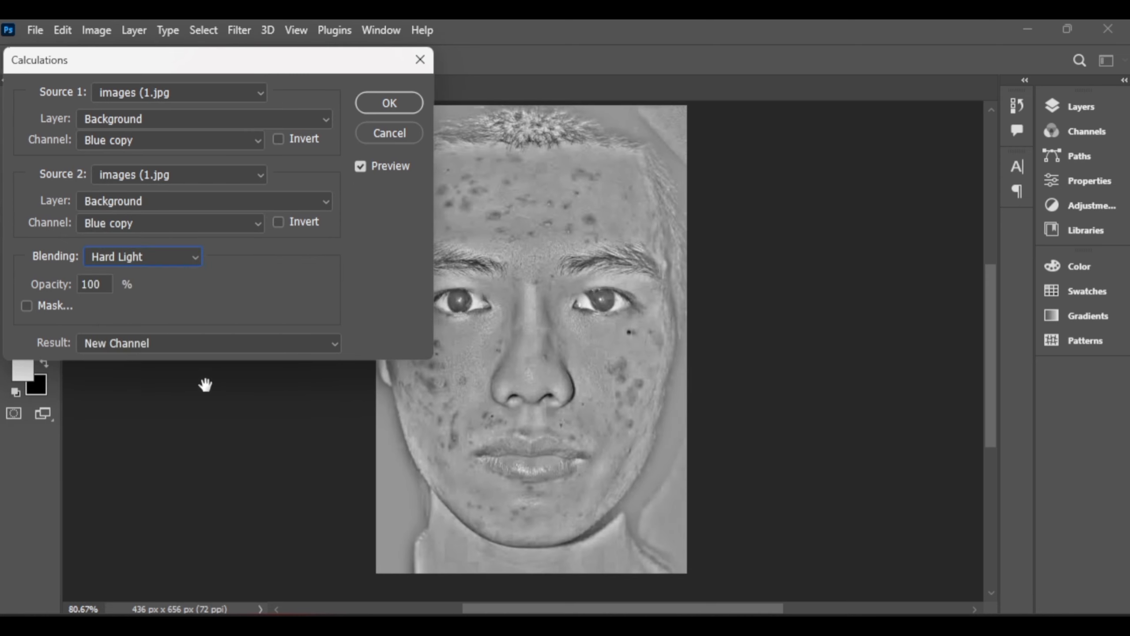
click(394, 106)
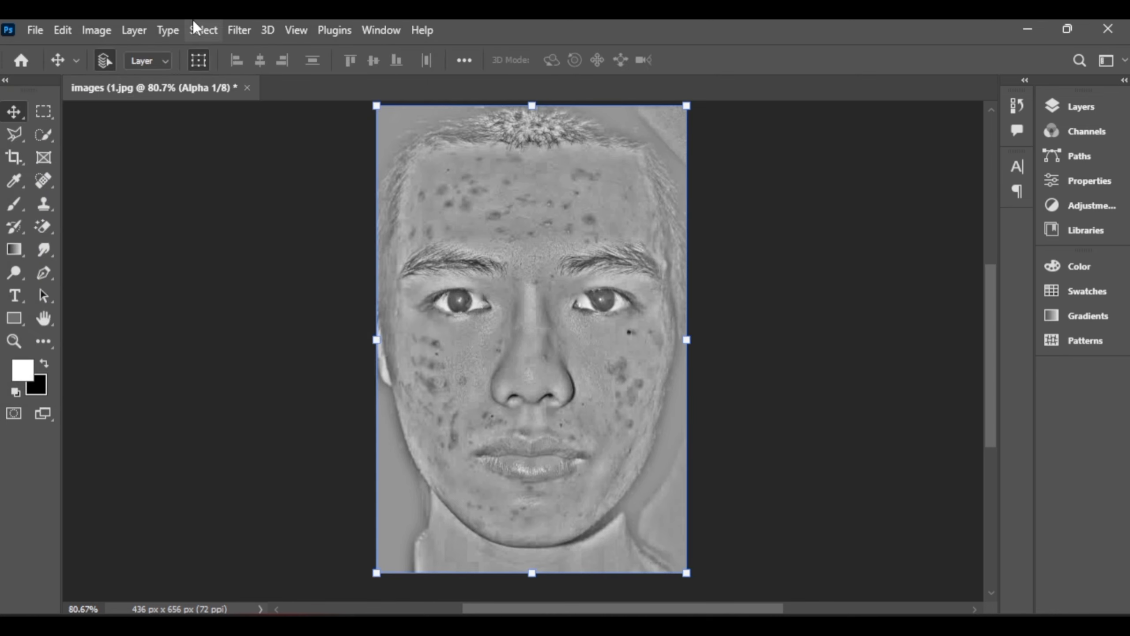
- Run Calculations two more times with Hard Light blending, each time blending the newest alpha channel with itself into a new channel
click(114, 31)
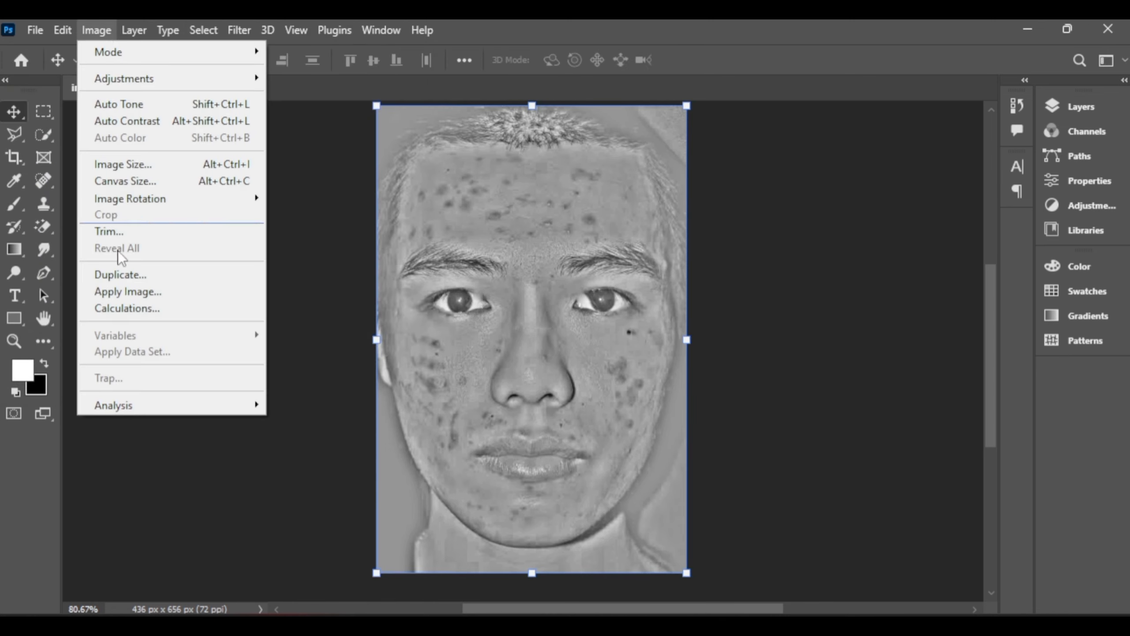
click(127, 309)
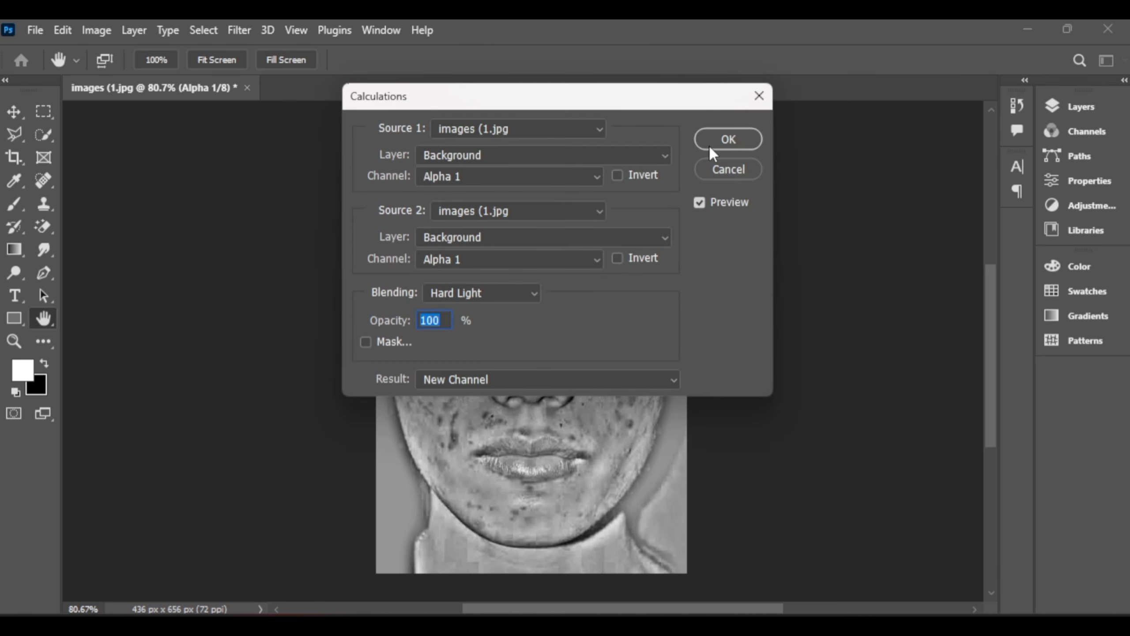
click(714, 143)
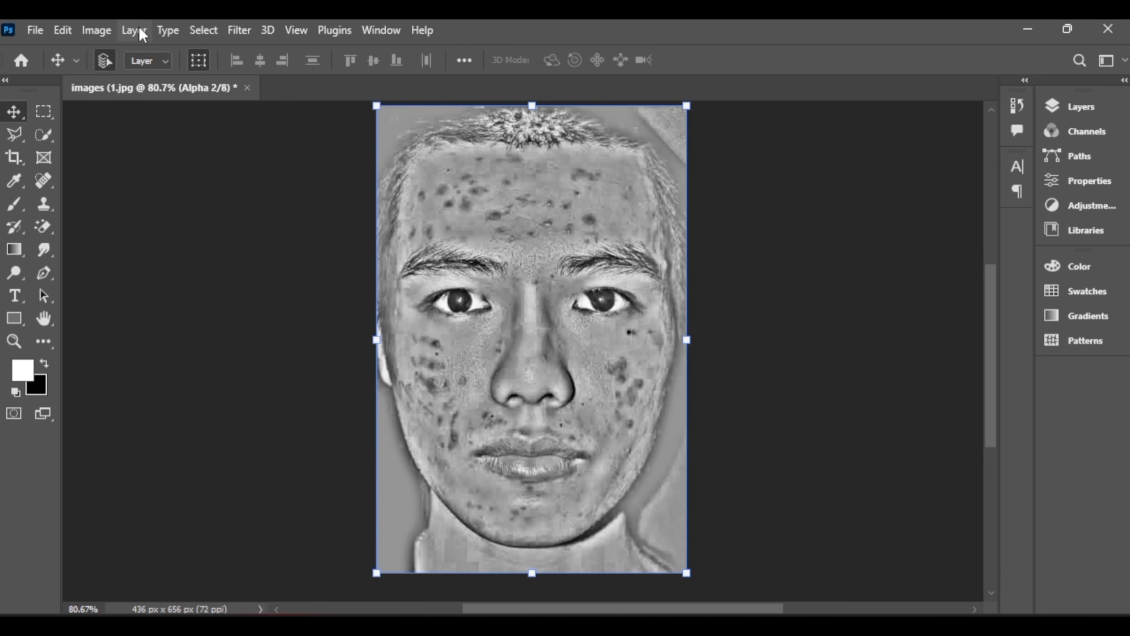
click(109, 32)
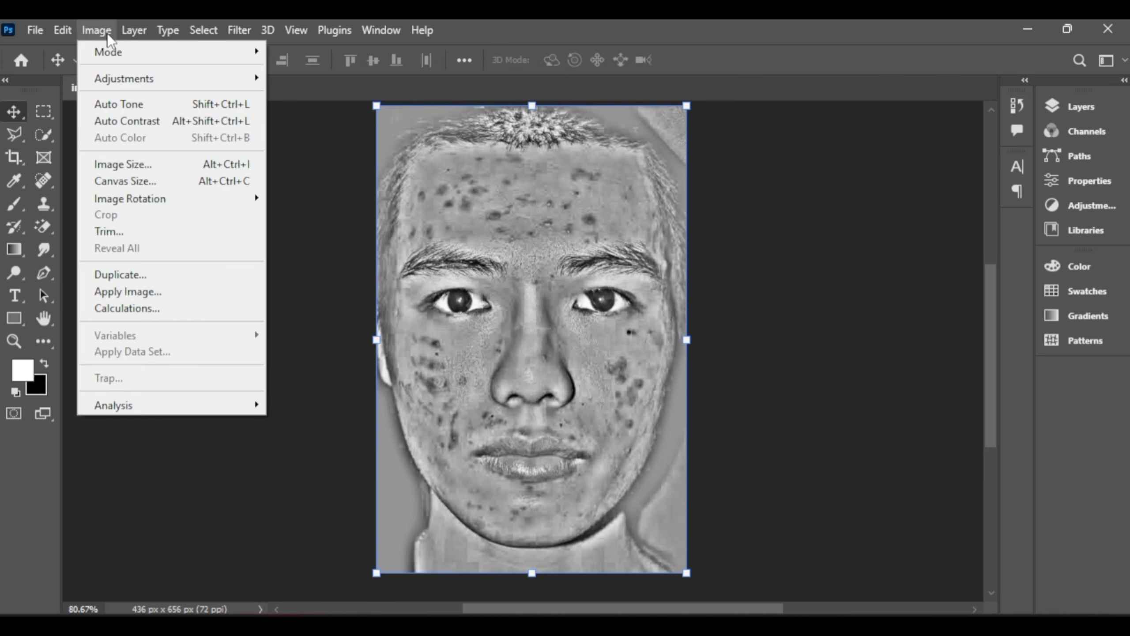
click(127, 309)
click(699, 142)
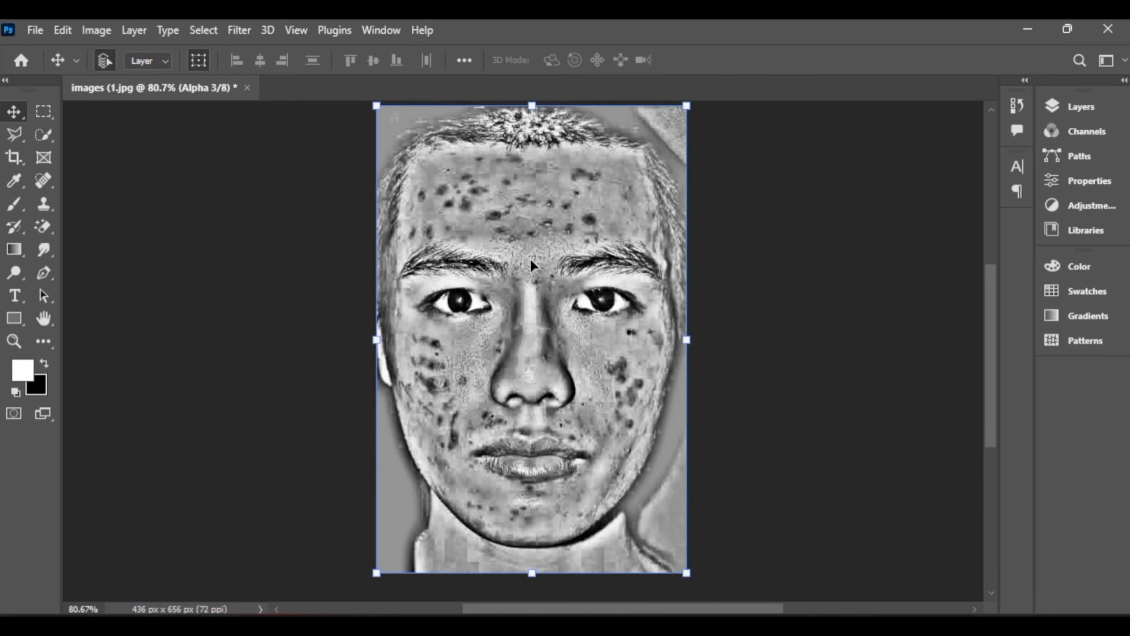
- Set up a soft Brush at 67 px size, 0% hardness, 100% opacity and 100% flow
click(15, 207)
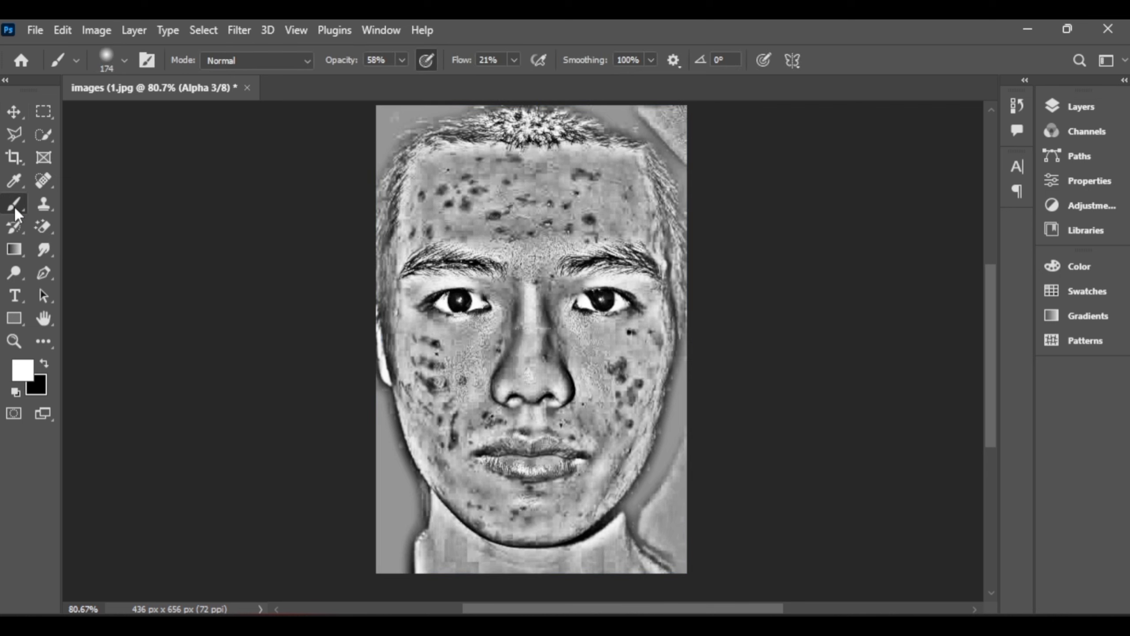
click(124, 61)
click(132, 110)
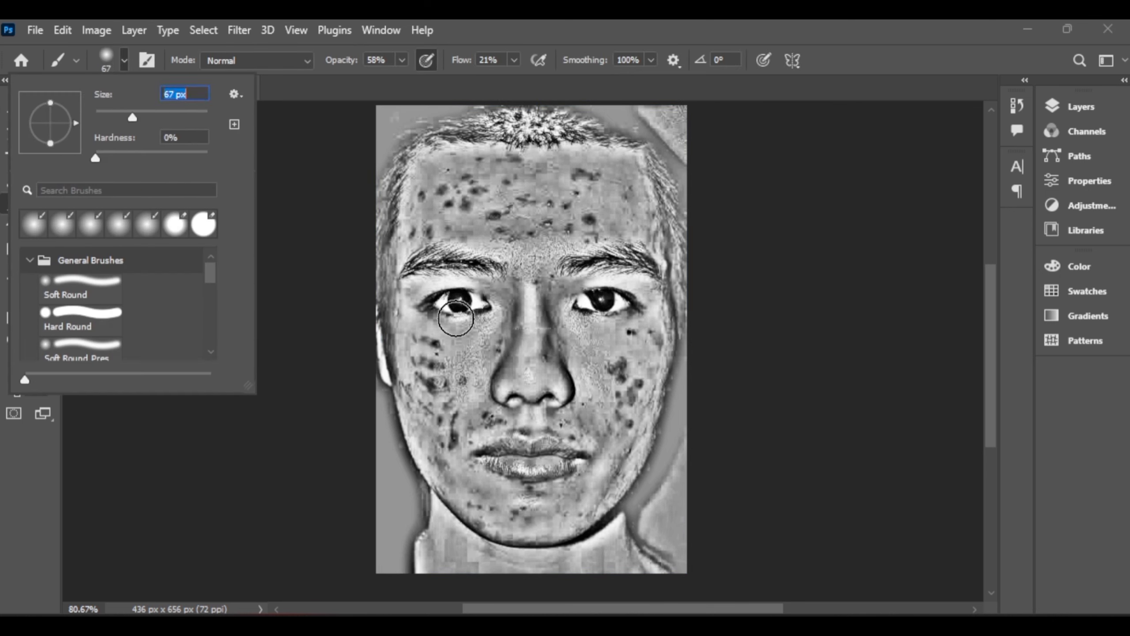
click(401, 61)
click(514, 60)
- Paint white over the eyebrows, eyes, nose tip and lips in the Alpha 3 channel
drag(409, 258, 489, 260)
drag(578, 256, 663, 258)
drag(509, 396, 563, 395)
drag(490, 467, 585, 474)
- Paint the background, neck, ears and hair around the face white in the Alpha 3 channel
drag(376, 412, 382, 605)
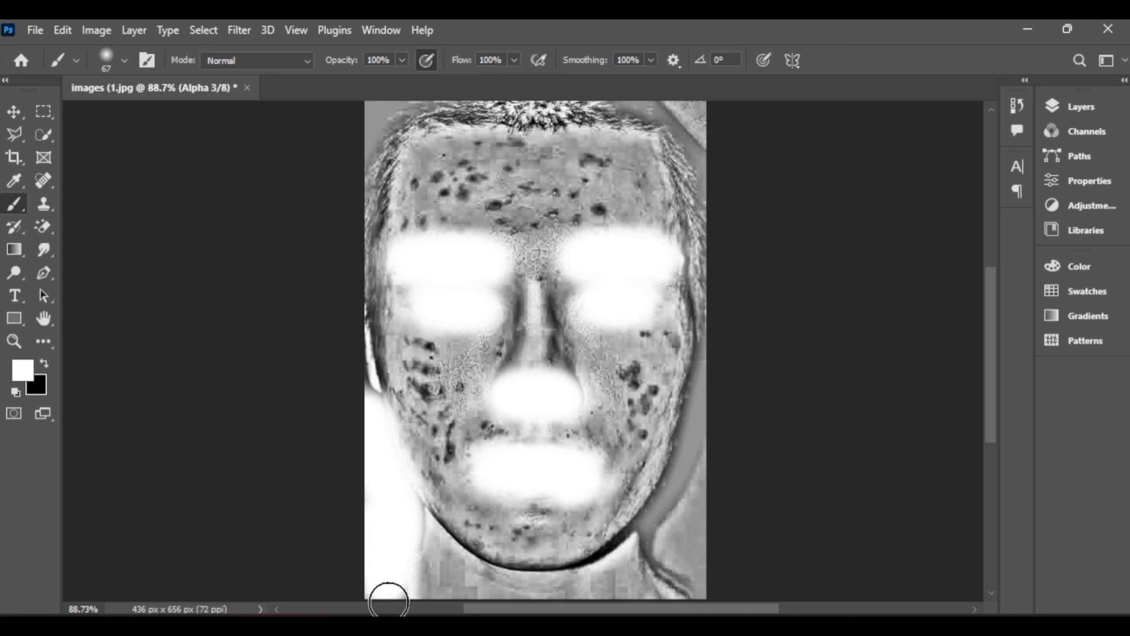
mouse_move(716, 349)
mouse_down()
mouse_move(690, 486)
mouse_move(661, 560)
mouse_move(699, 570)
mouse_move(656, 553)
mouse_move(521, 602)
mouse_move(406, 538)
mouse_move(419, 600)
mouse_move(656, 596)
mouse_up()
mouse_move(359, 386)
mouse_down()
mouse_move(361, 181)
mouse_move(425, 103)
mouse_move(606, 96)
mouse_move(719, 169)
mouse_move(696, 131)
mouse_move(726, 352)
mouse_up()
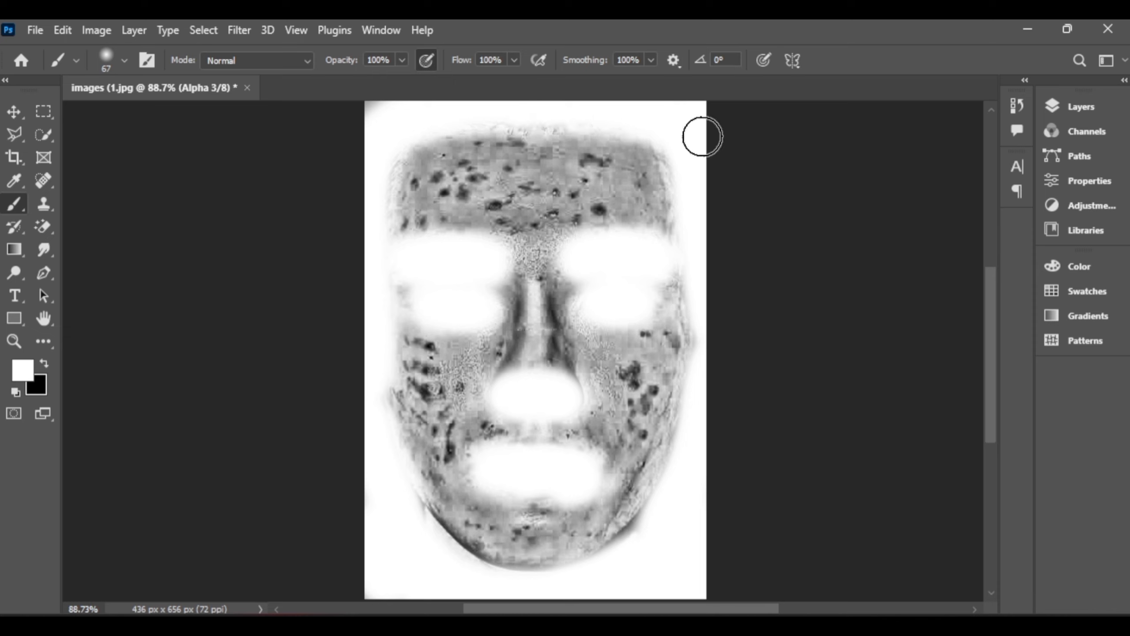
- Load the Alpha 3 channel as a selection, return to the RGB composite and invert the selection
click(1060, 134)
click(925, 355)
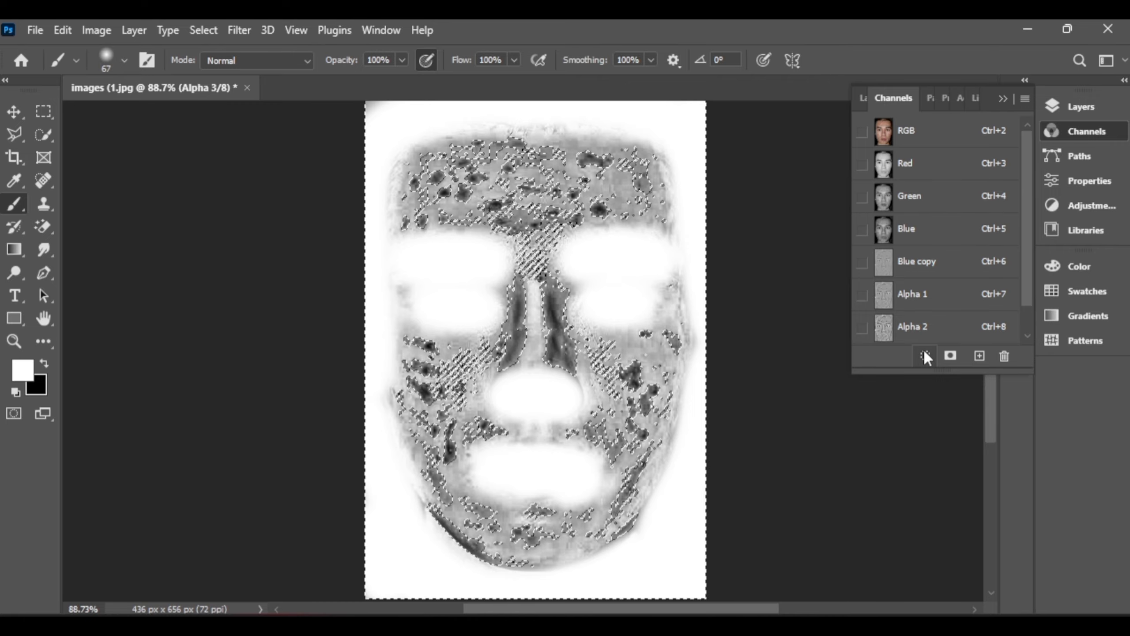
click(902, 145)
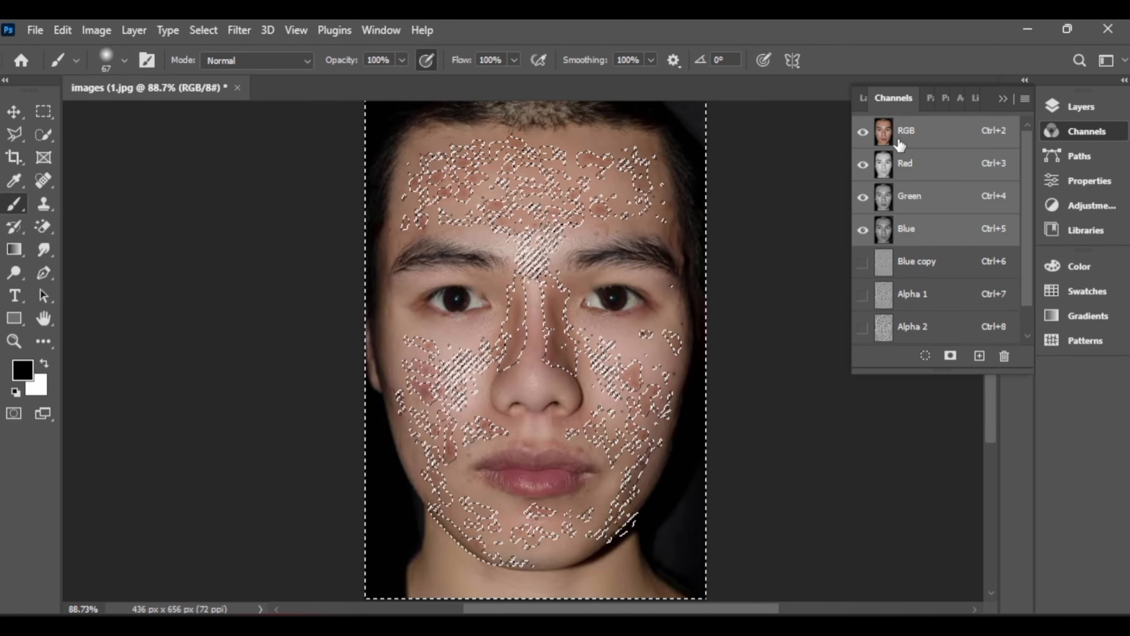
click(195, 31)
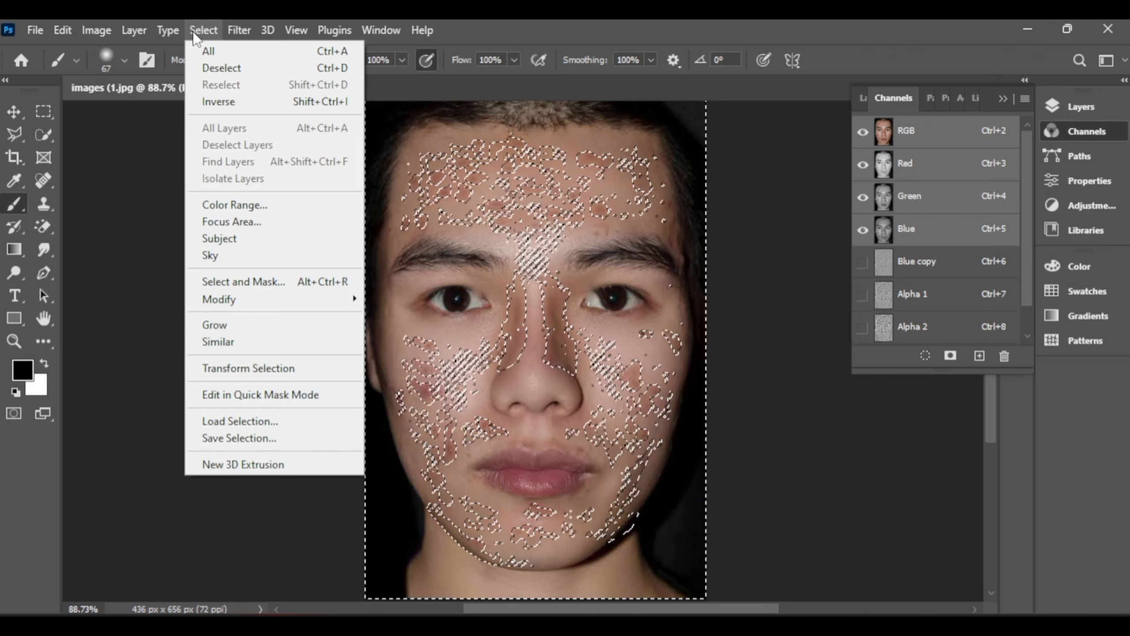
click(219, 101)
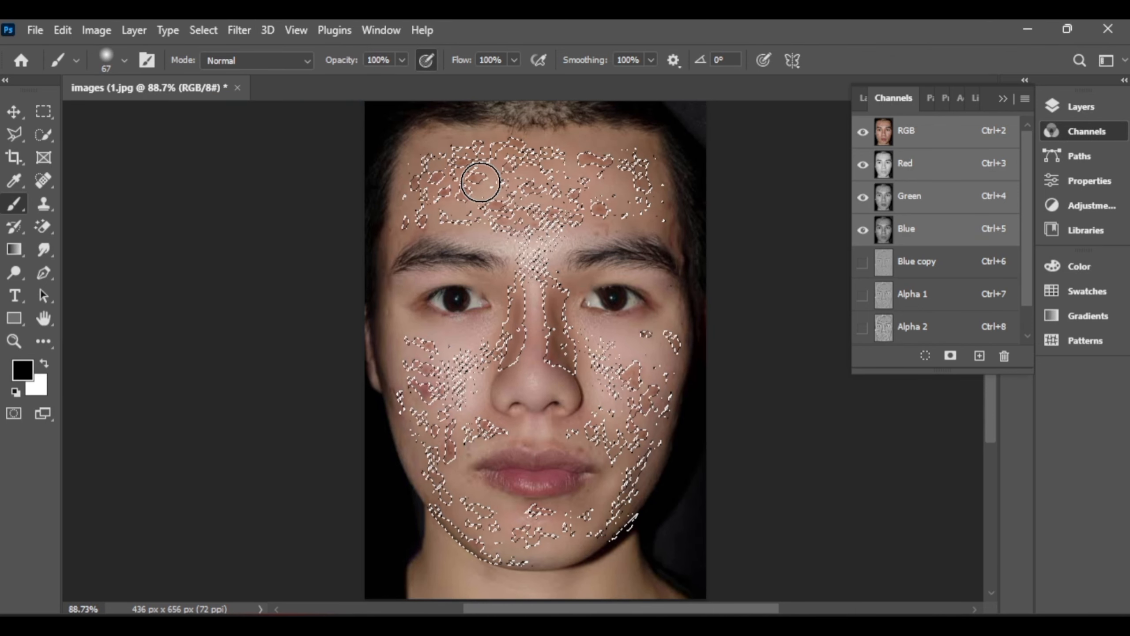
- Add a Curves adjustment layer from the selection and raise the RGB curve to input 87, output 128
click(1056, 109)
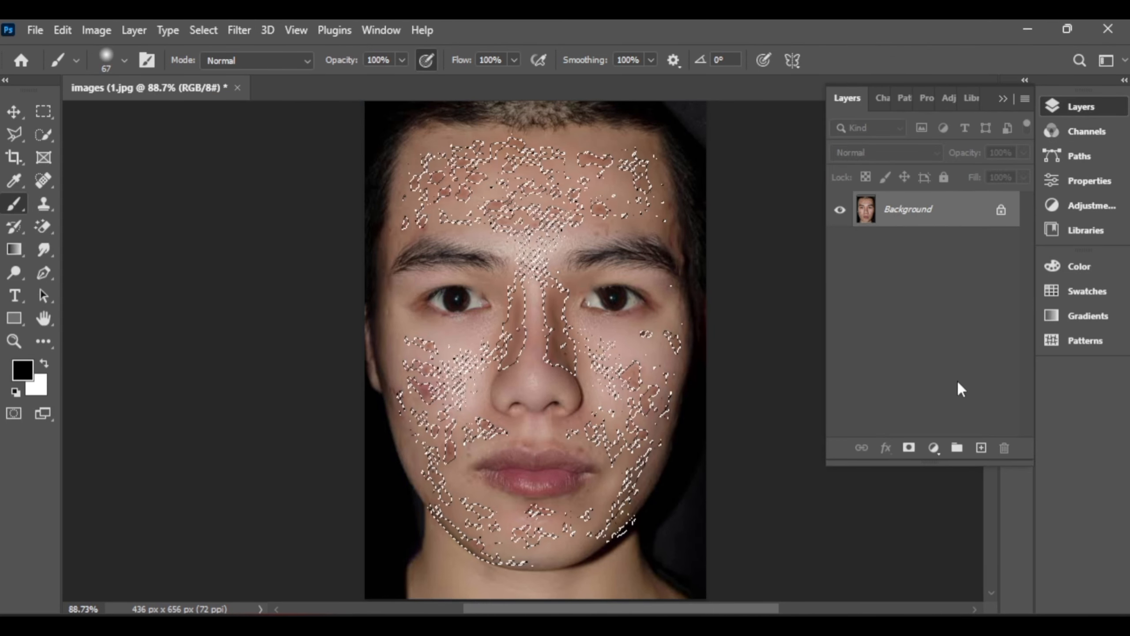
click(934, 449)
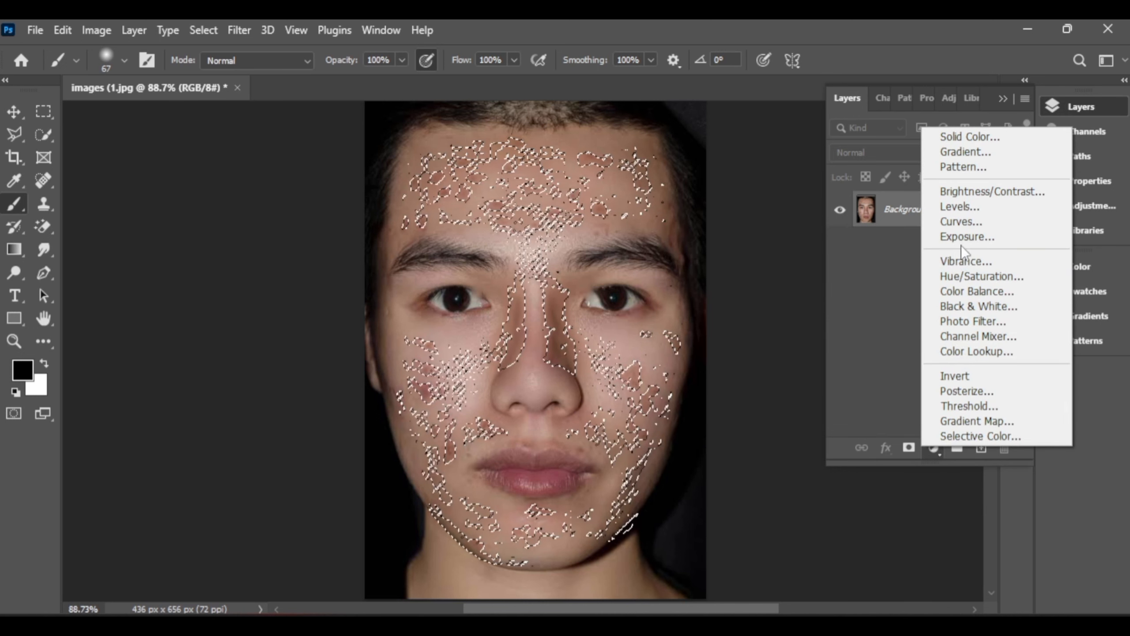
click(961, 221)
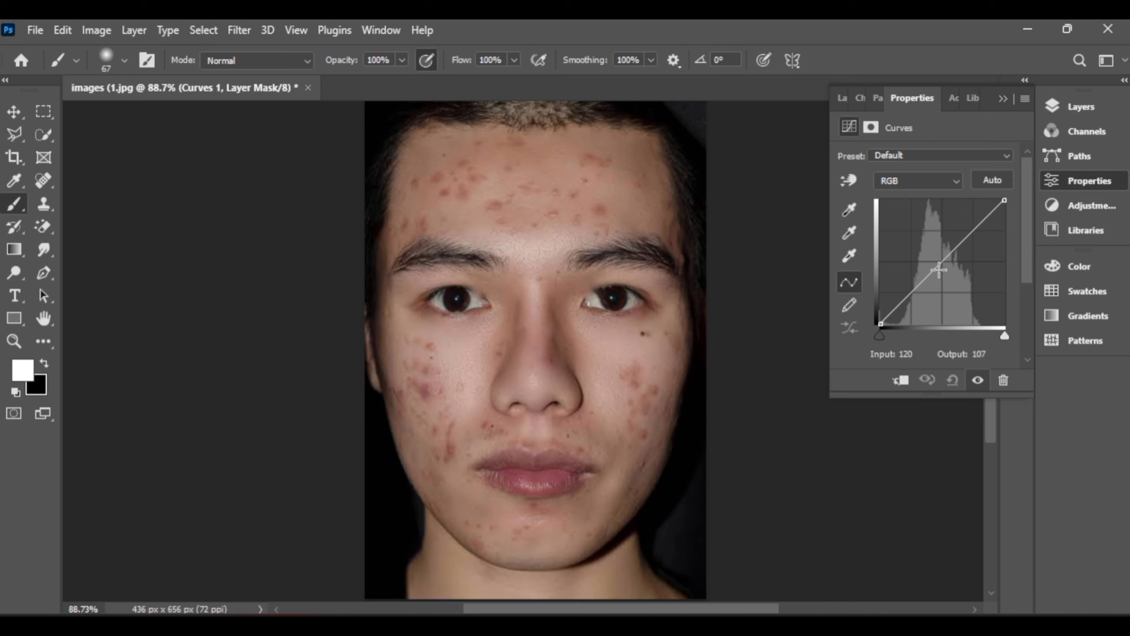
mouse_move(939, 270)
mouse_down()
mouse_move(923, 245)
mouse_move(923, 262)
mouse_up()
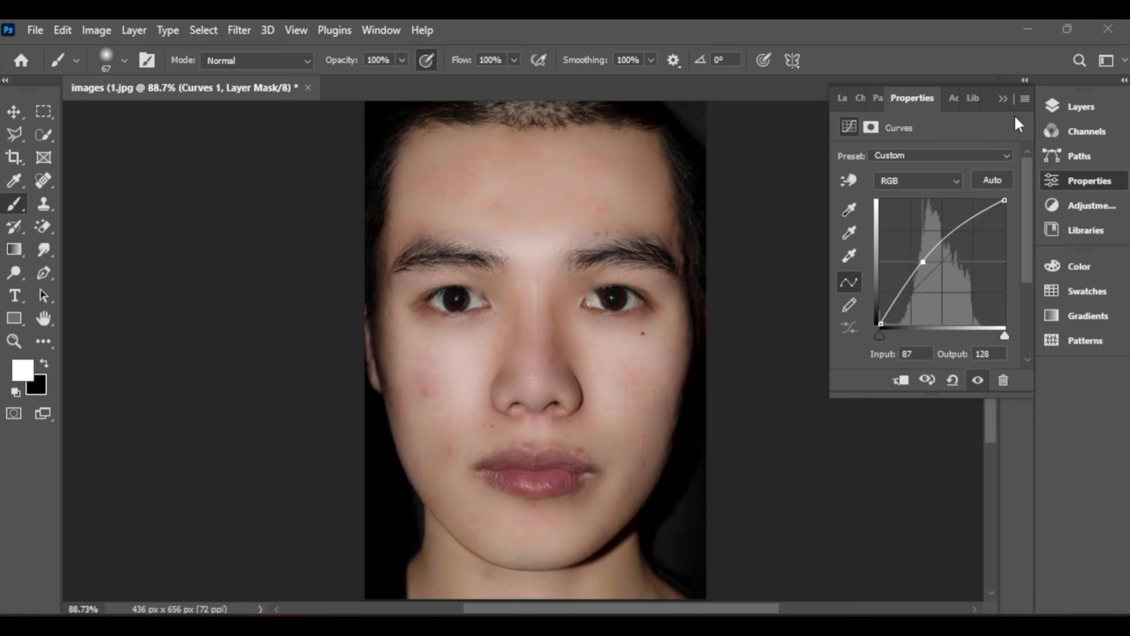
- Toggle the Curves 1 layer's visibility to compare the skin before and after the correction
click(1005, 98)
click(1081, 106)
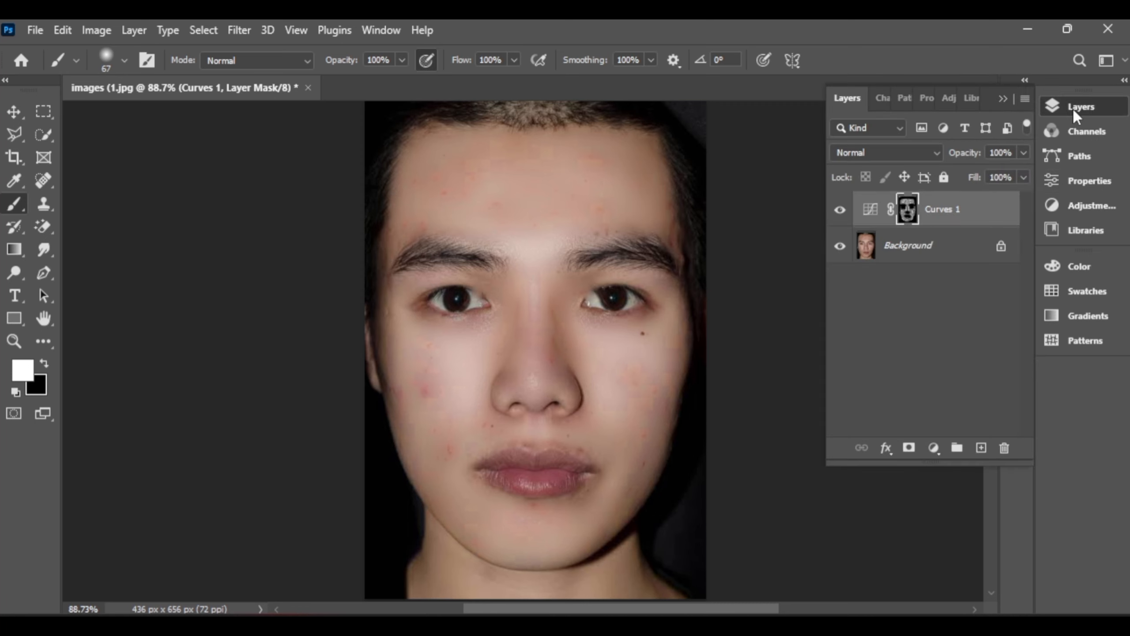
click(841, 210)
click(840, 210)
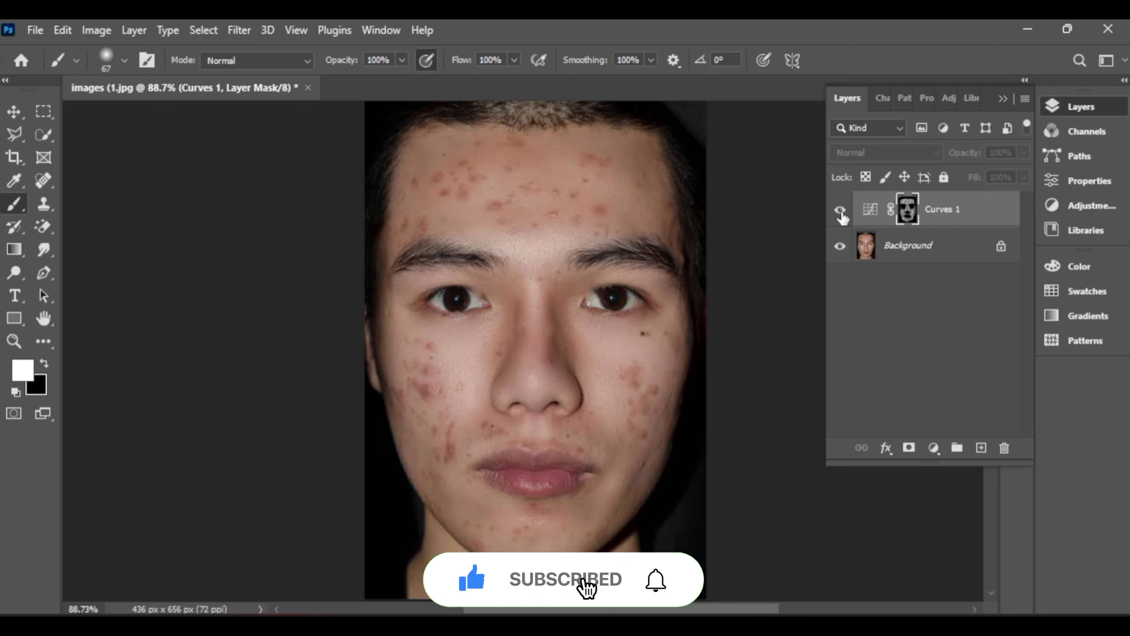
click(840, 210)
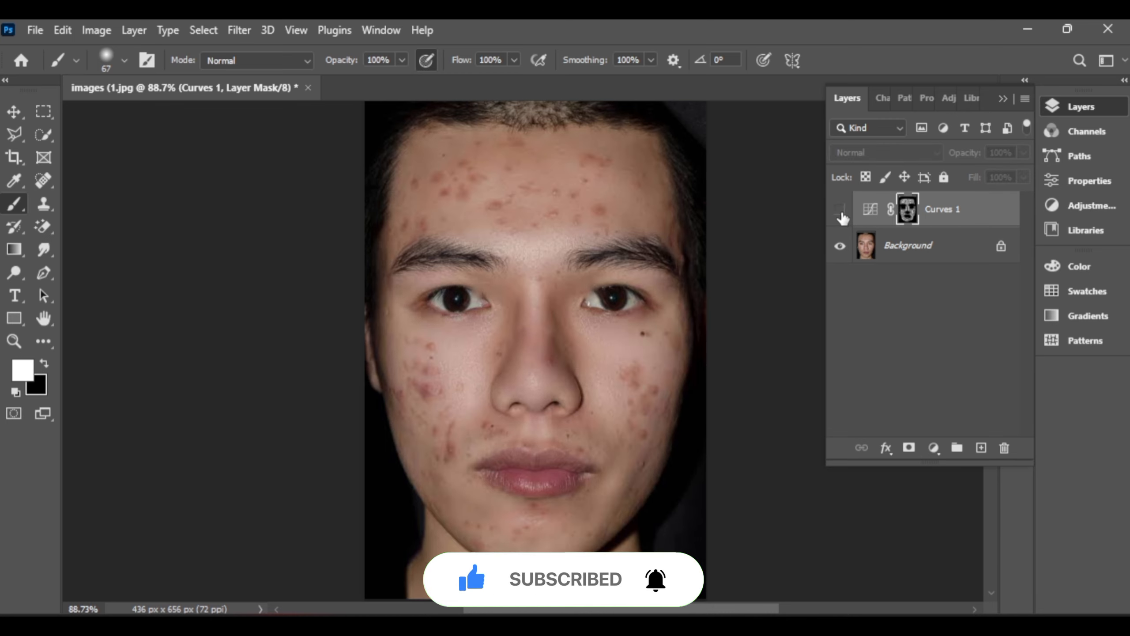